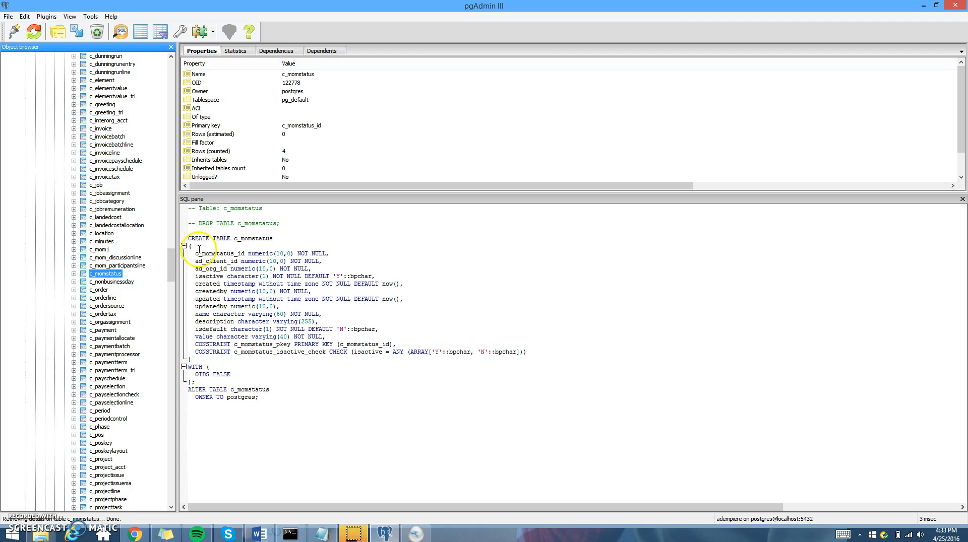
Review the CREATE TABLE definitions of the c_momstatus and c_mom_discussionline tables, including the foreign key constraint
{"action": "left_click_drag", "start_coordinate": [189, 237], "coordinate": [249, 369]}
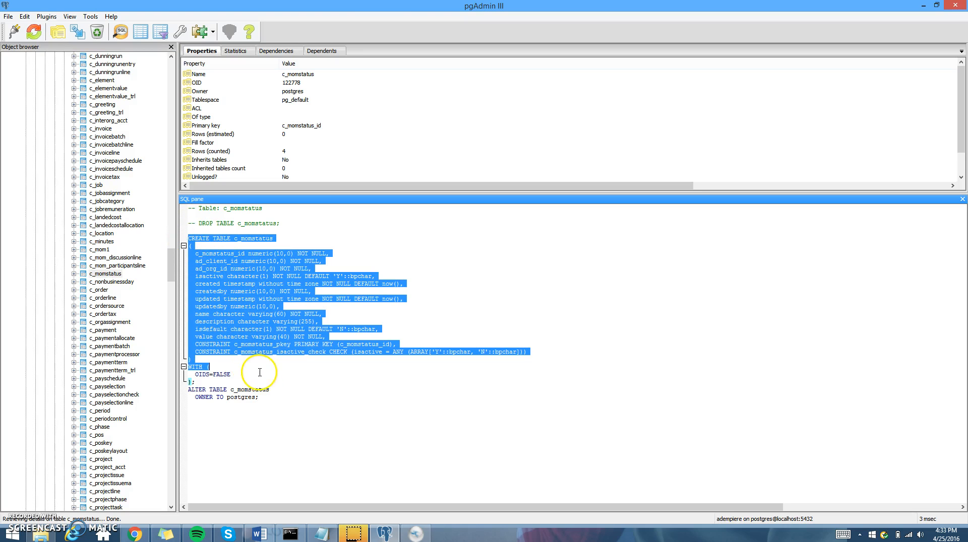
{"action": "left_click", "coordinate": [261, 369]}
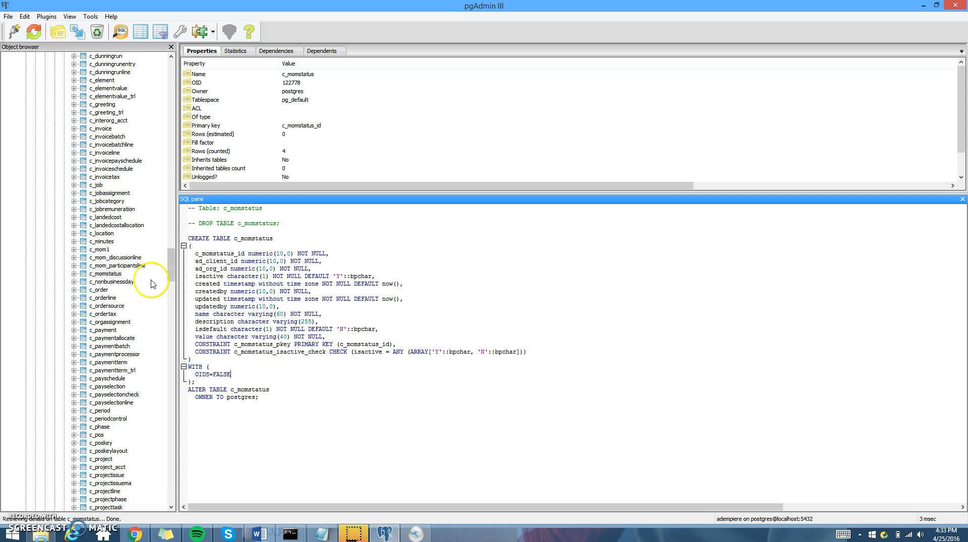
{"action": "left_click", "coordinate": [126, 259]}
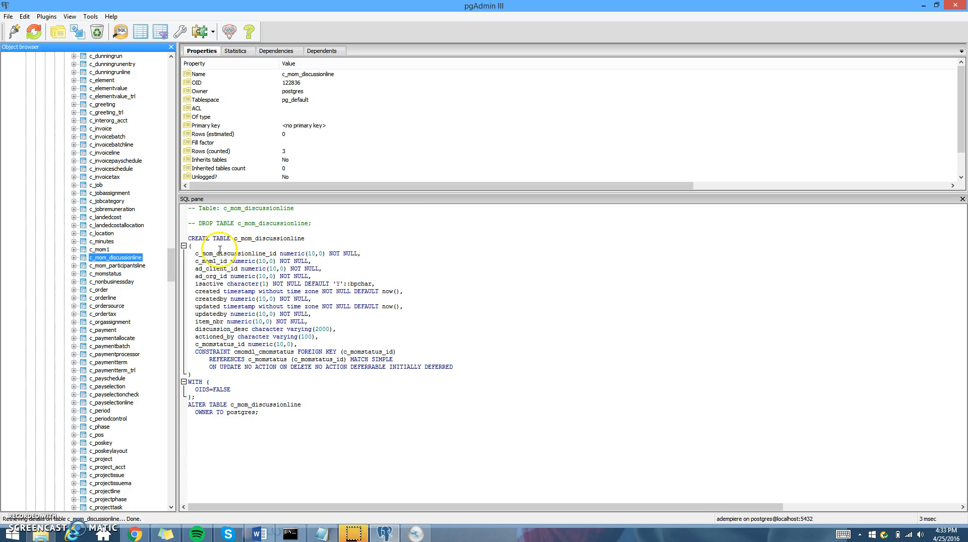
{"action": "left_click", "coordinate": [189, 237]}
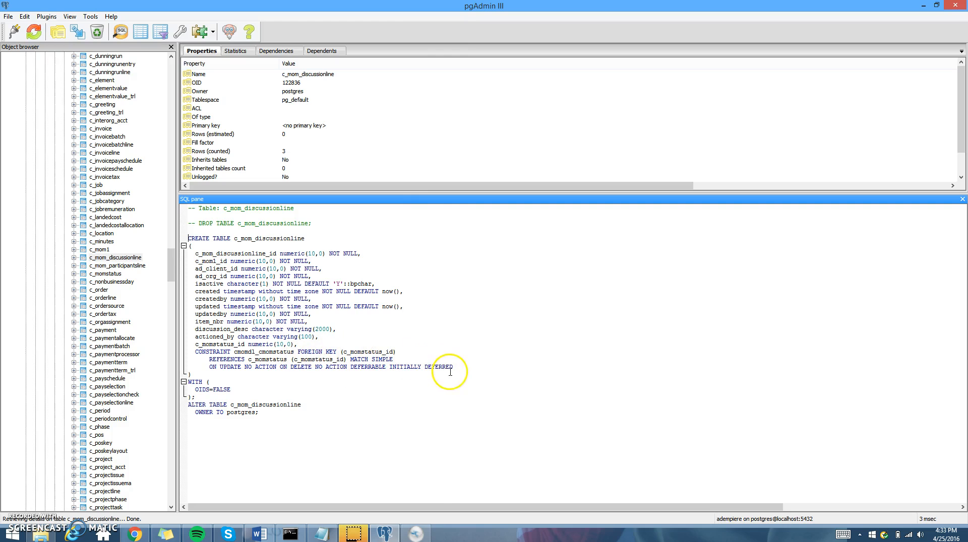
{"action": "left_click_drag", "start_coordinate": [452, 367], "coordinate": [189, 246]}
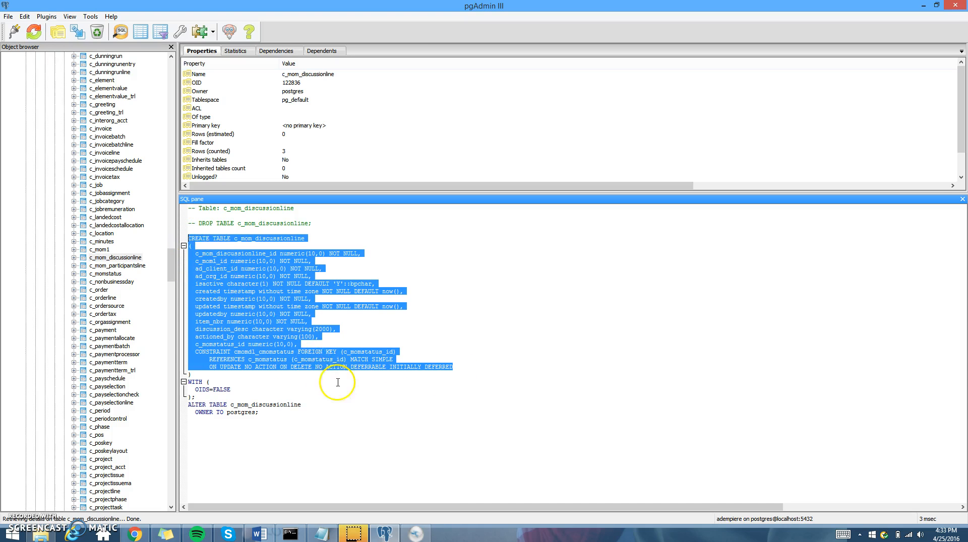
{"action": "left_click", "coordinate": [343, 389]}
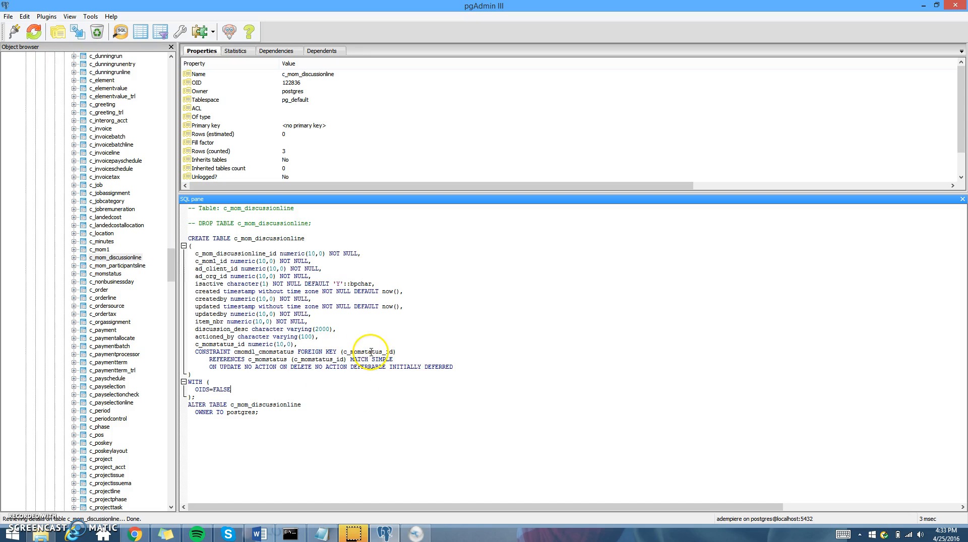
Switch to ADempiere, log out, and log back in as System with the System Administrator role
{"action": "left_click", "coordinate": [414, 533]}
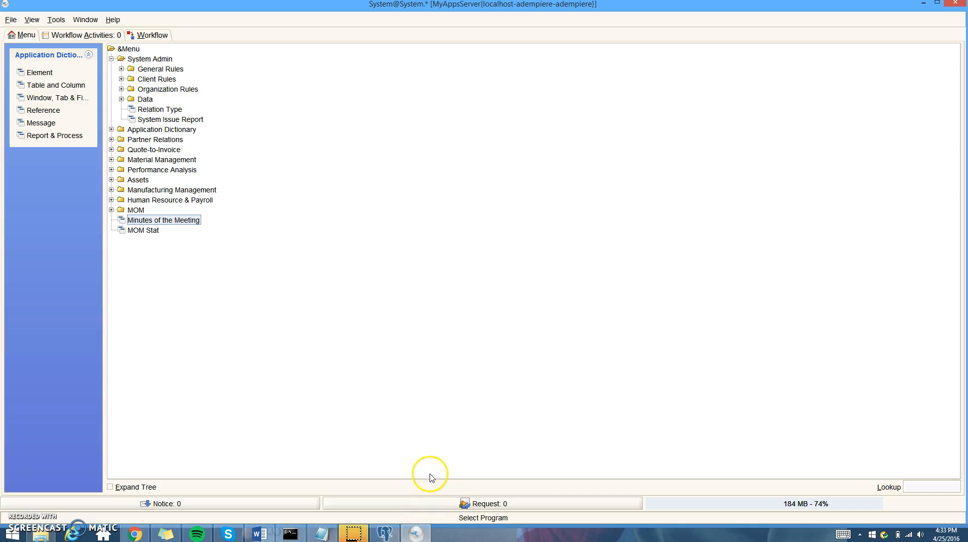
{"action": "left_click", "coordinate": [11, 20]}
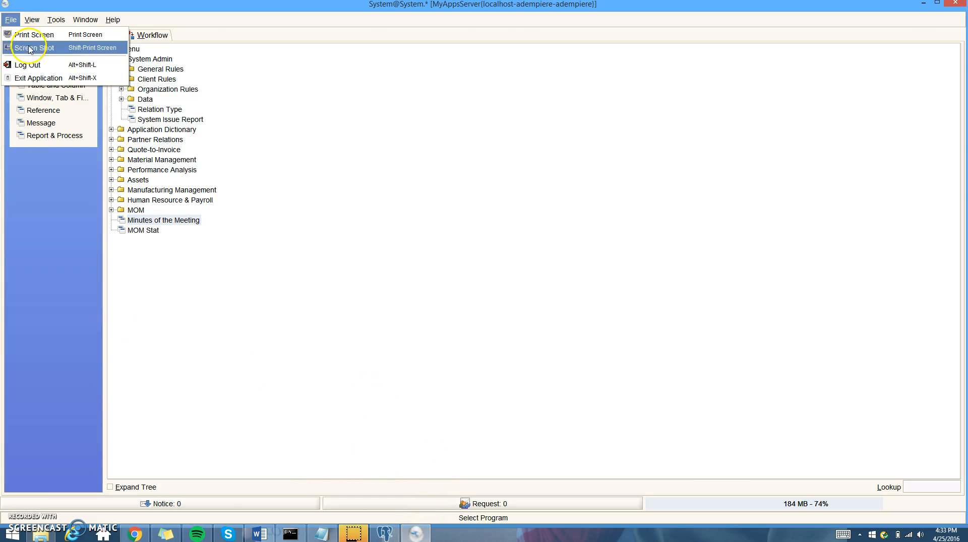
{"action": "left_click", "coordinate": [53, 62]}
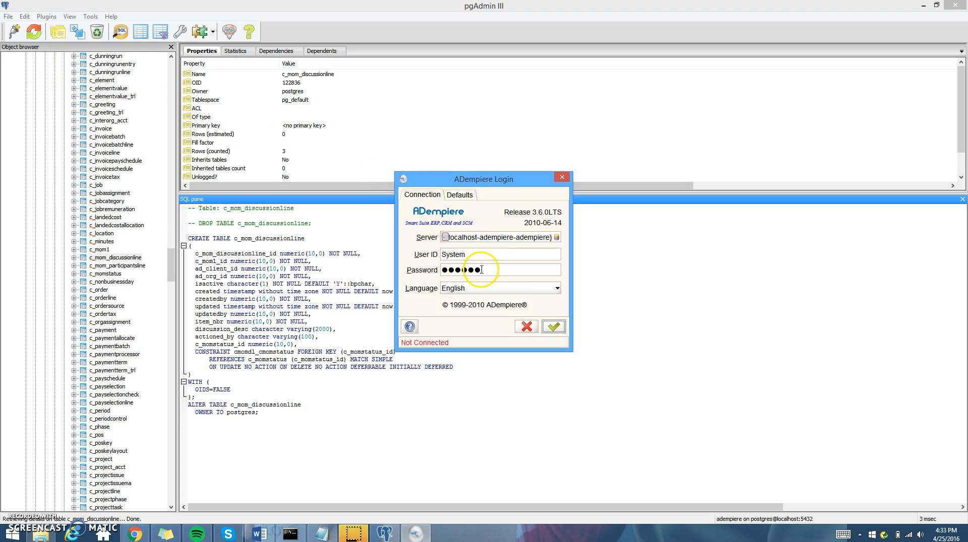
{"action": "left_click", "coordinate": [564, 329]}
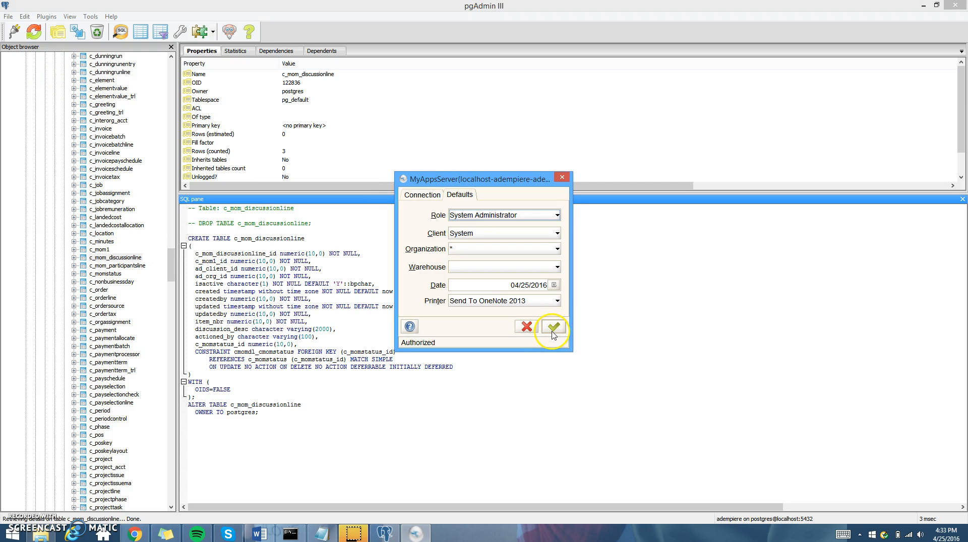
{"action": "left_click", "coordinate": [553, 328]}
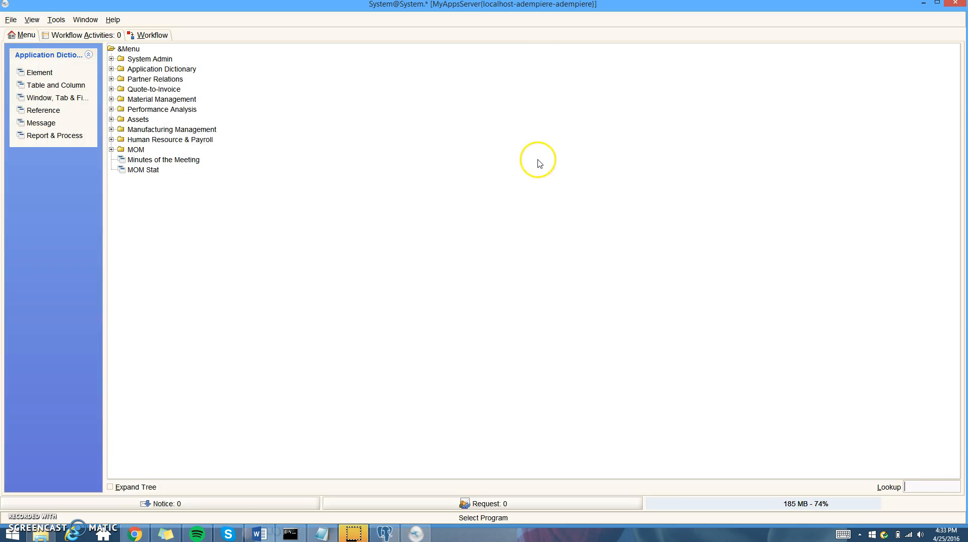
Open the Table and Column window from the Application Dictionary and show the c_mom_discussionline record in single-record view
{"action": "double_click", "coordinate": [176, 71]}
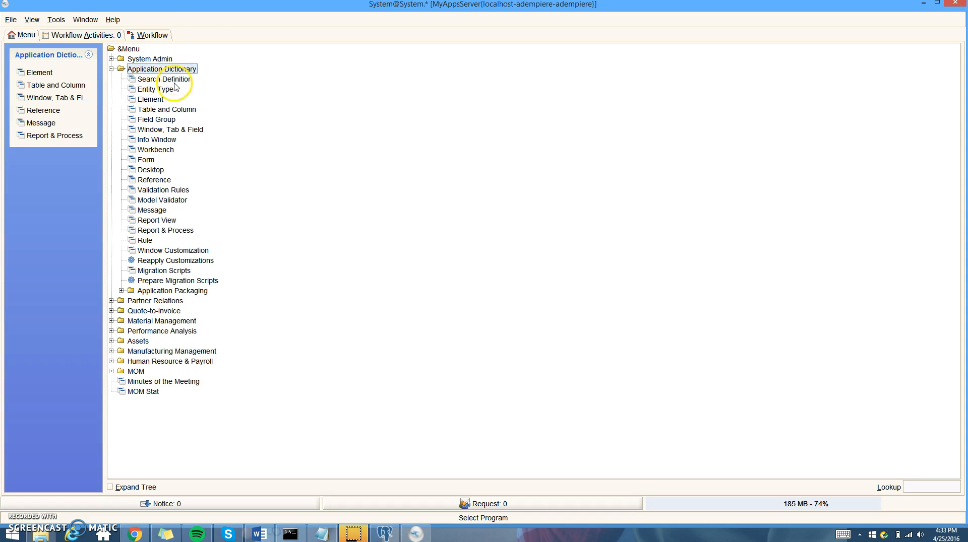
{"action": "left_click", "coordinate": [144, 110]}
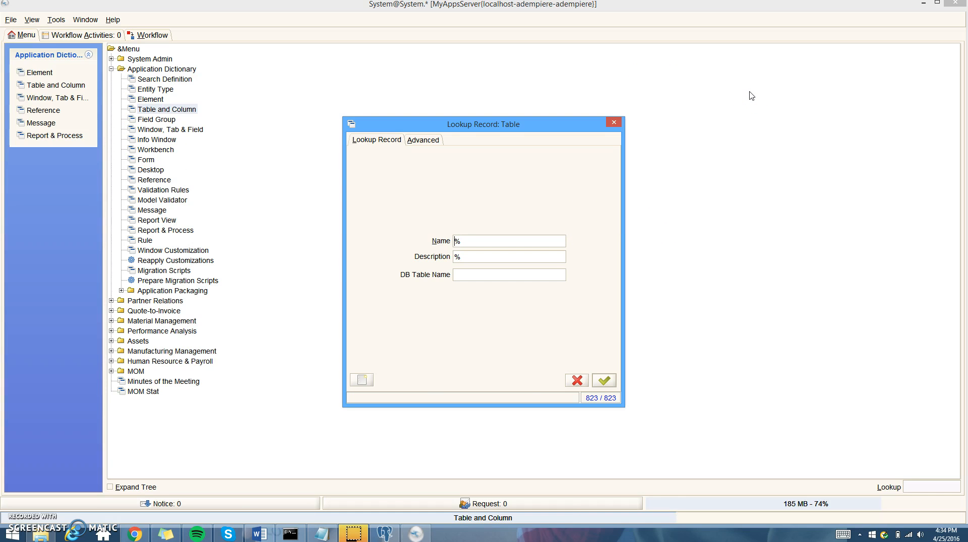
{"action": "type", "text": "disc"}
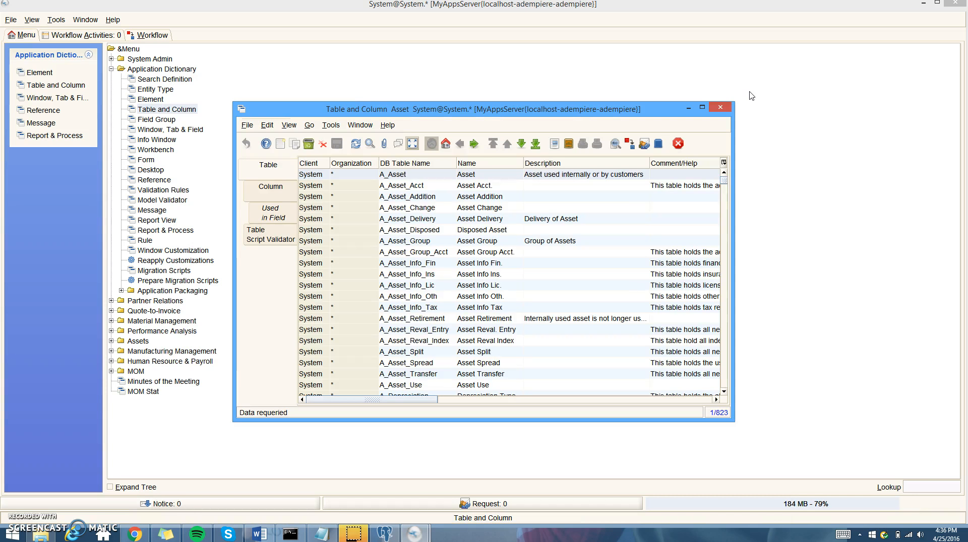
{"action": "left_click_drag", "start_coordinate": [724, 182], "coordinate": [724, 267]}
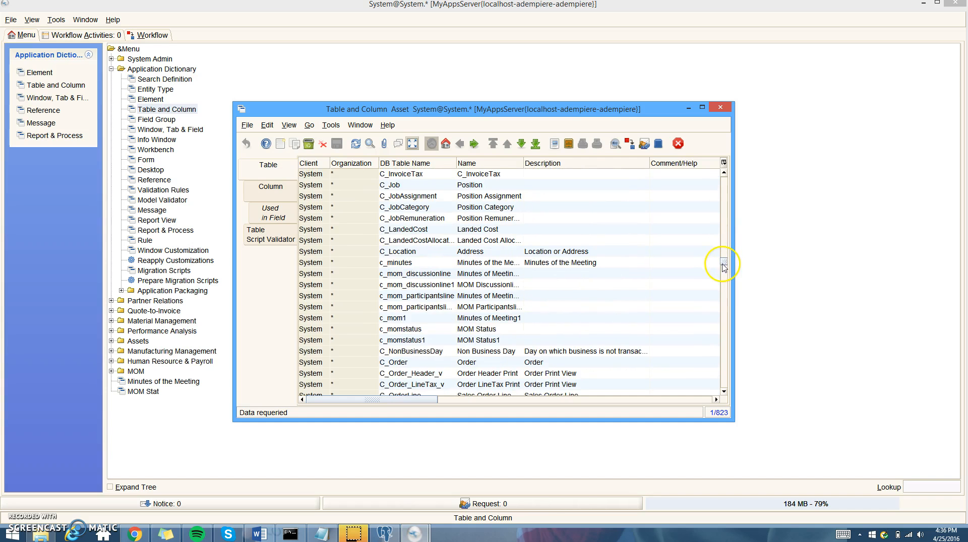
{"action": "left_click", "coordinate": [424, 274]}
{"action": "left_click", "coordinate": [412, 144]}
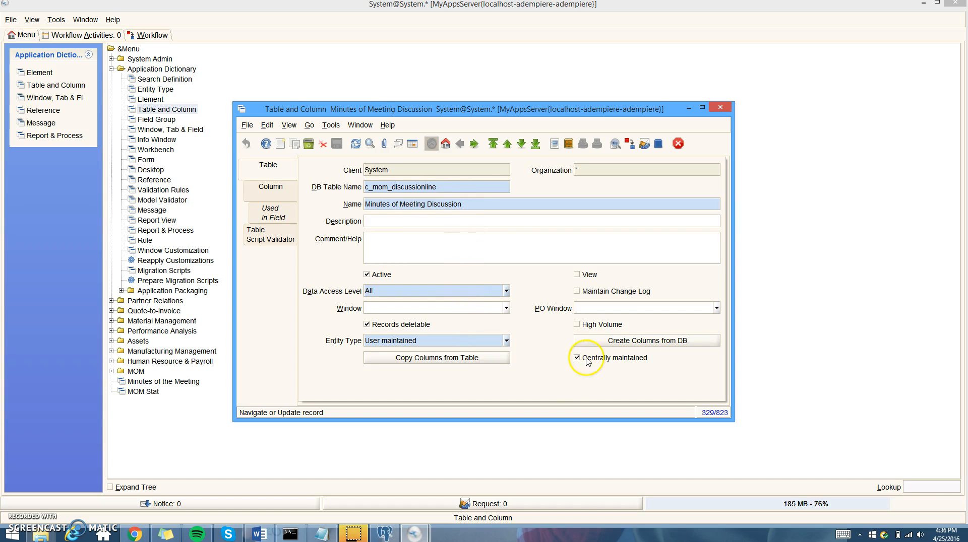
Create the dictionary columns of c_mom_discussionline from the database and show its column list in grid view
{"action": "left_click", "coordinate": [638, 346]}
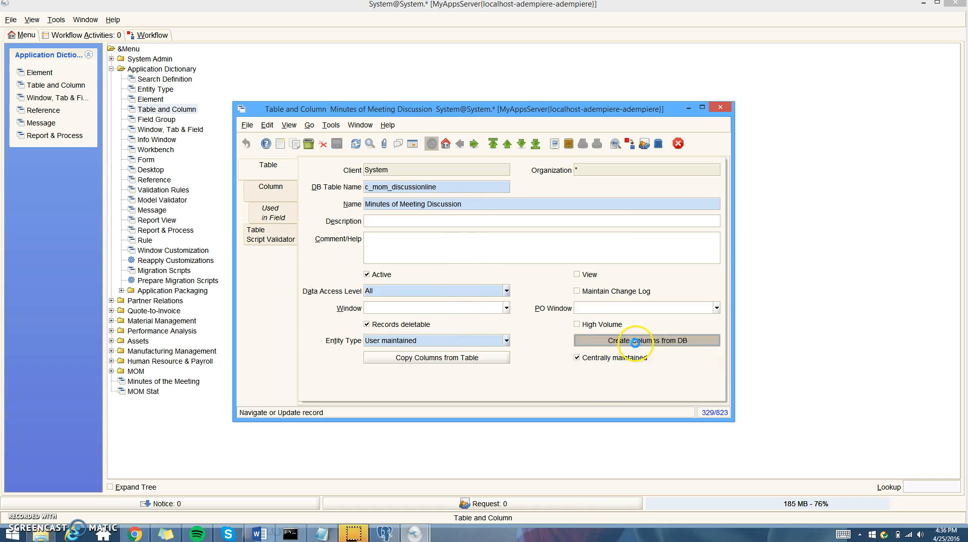
{"action": "left_click", "coordinate": [620, 313]}
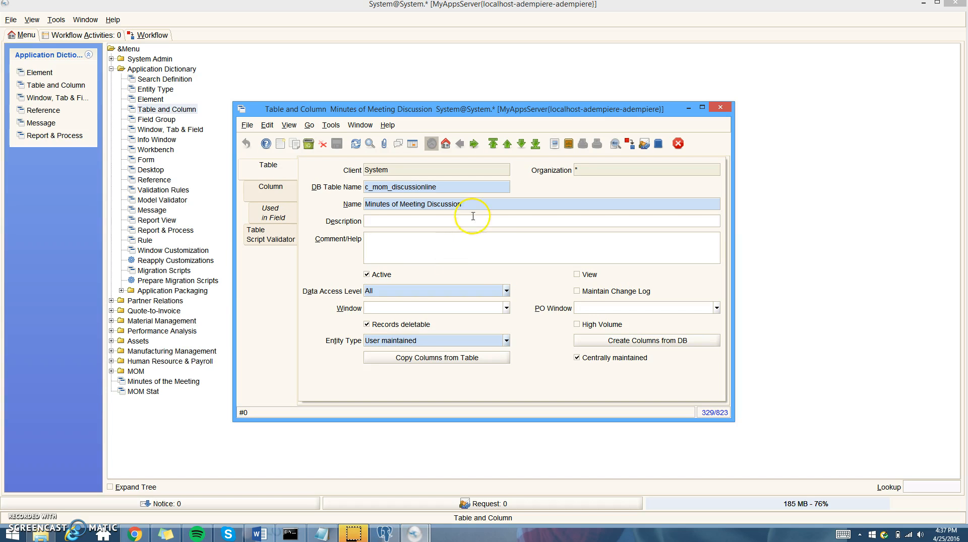
{"action": "left_click", "coordinate": [256, 188]}
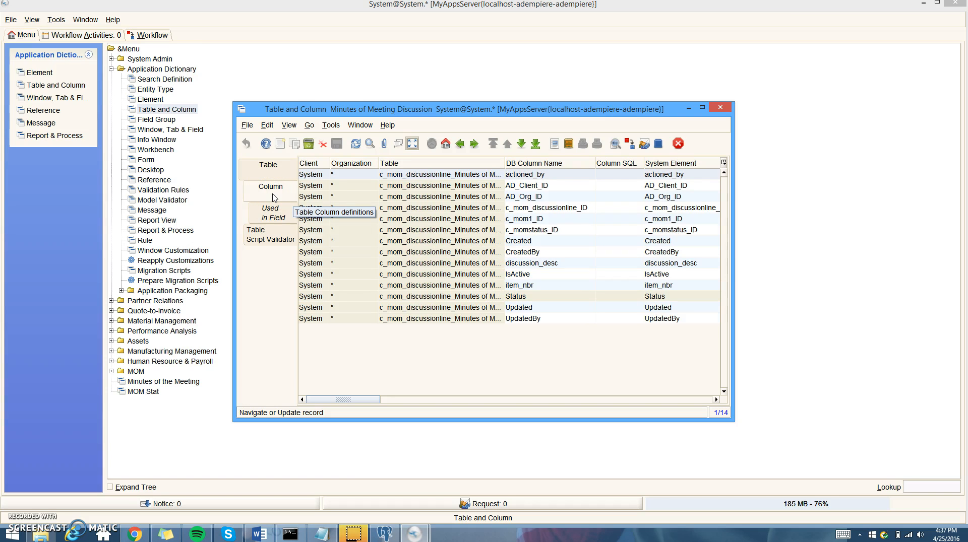
{"action": "left_click", "coordinate": [413, 144]}
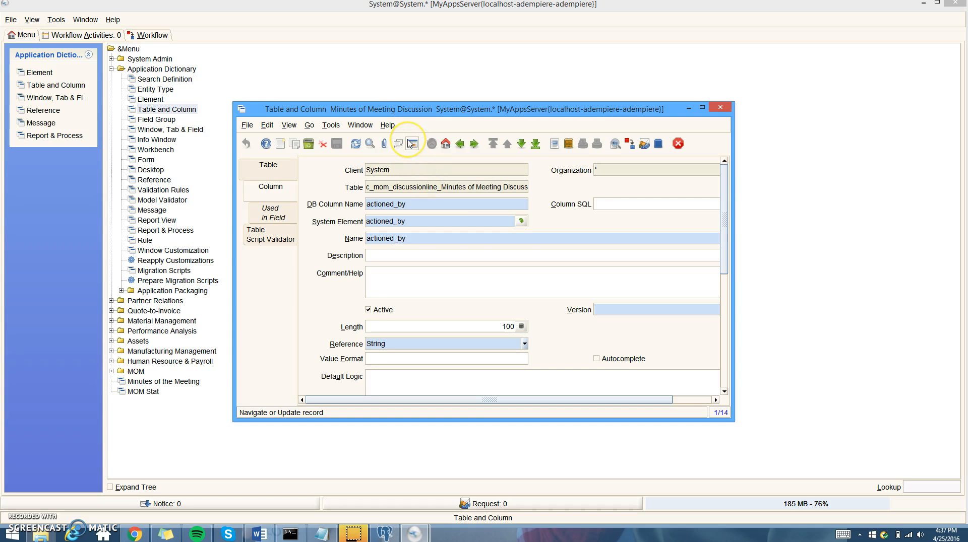
{"action": "left_click", "coordinate": [412, 144]}
Return to the table list and open the c_mom_participantsline record in single-record view
{"action": "left_click", "coordinate": [269, 170]}
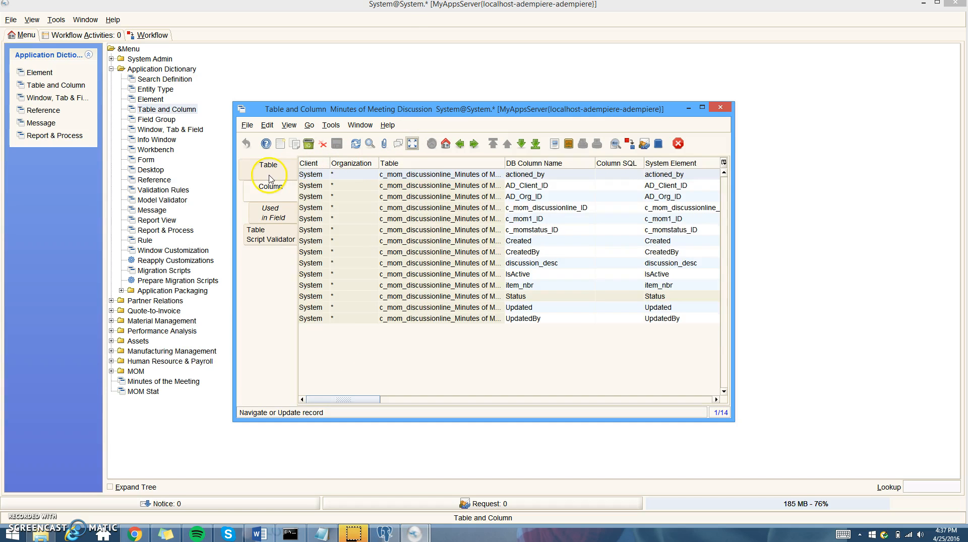
{"action": "left_click", "coordinate": [412, 143]}
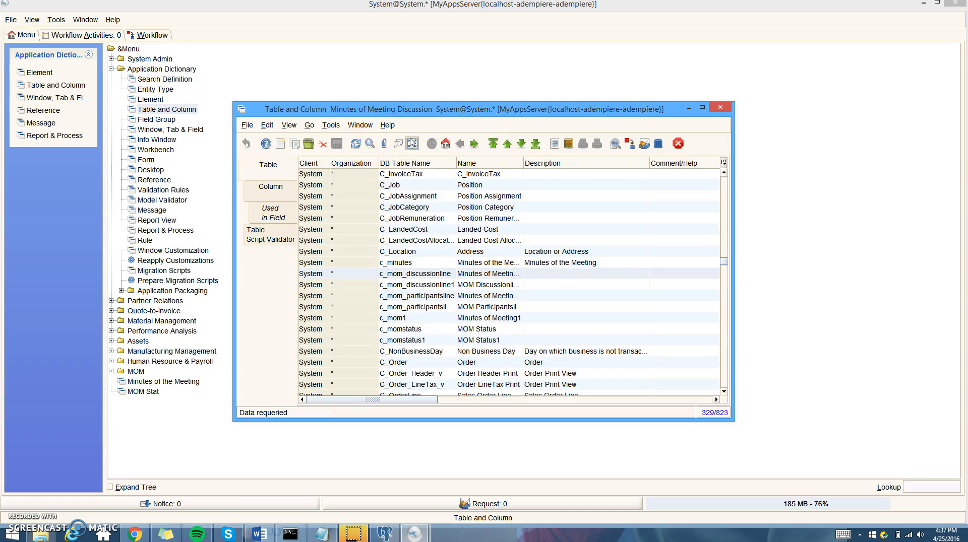
{"action": "left_click", "coordinate": [418, 297]}
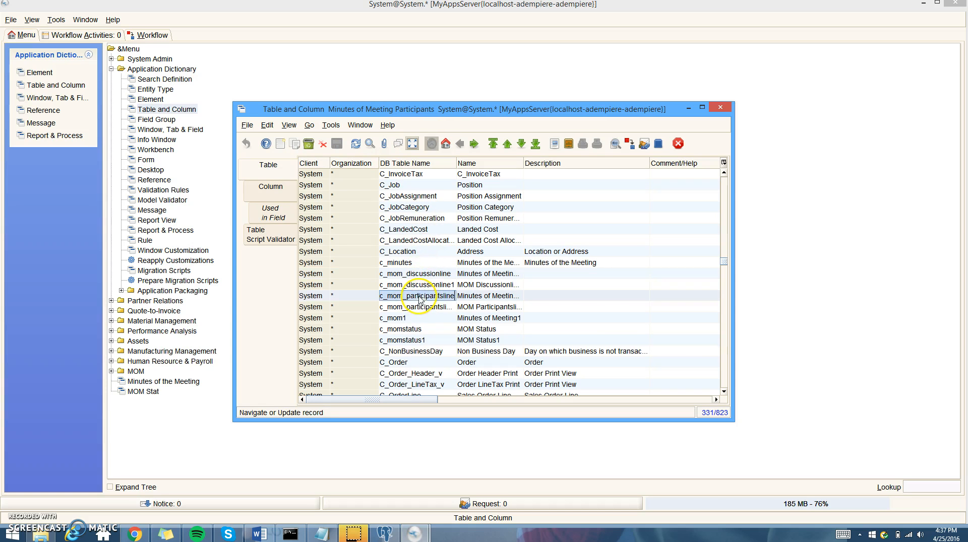
{"action": "left_click", "coordinate": [412, 144]}
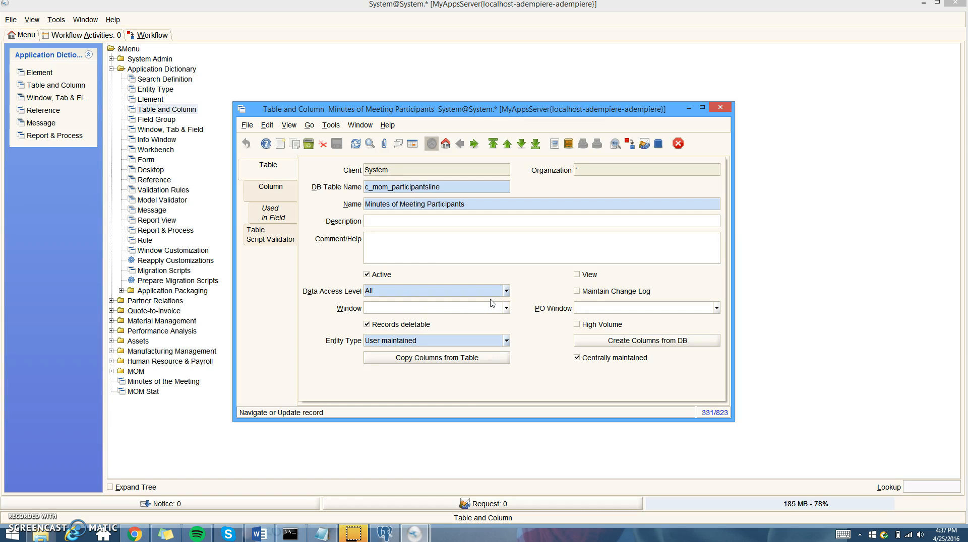
Create the dictionary columns of c_mom_participantsline from the database with entity type User maintained and check its column list
{"action": "left_click", "coordinate": [592, 348]}
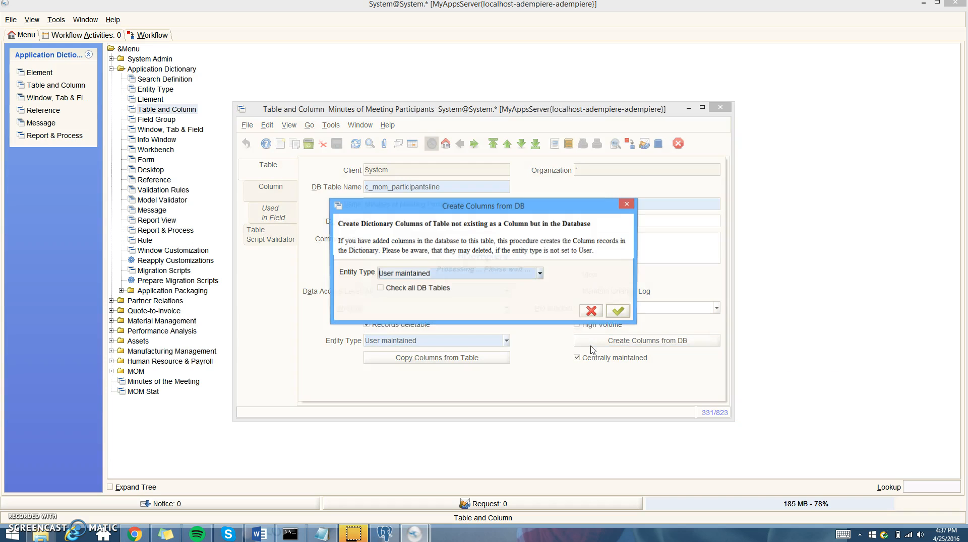
{"action": "left_click", "coordinate": [616, 311]}
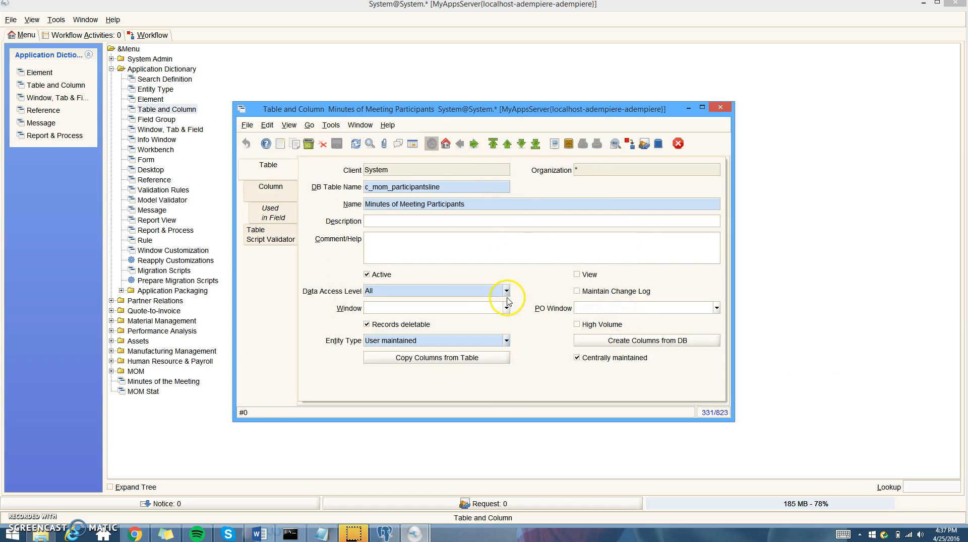
{"action": "left_click", "coordinate": [281, 200]}
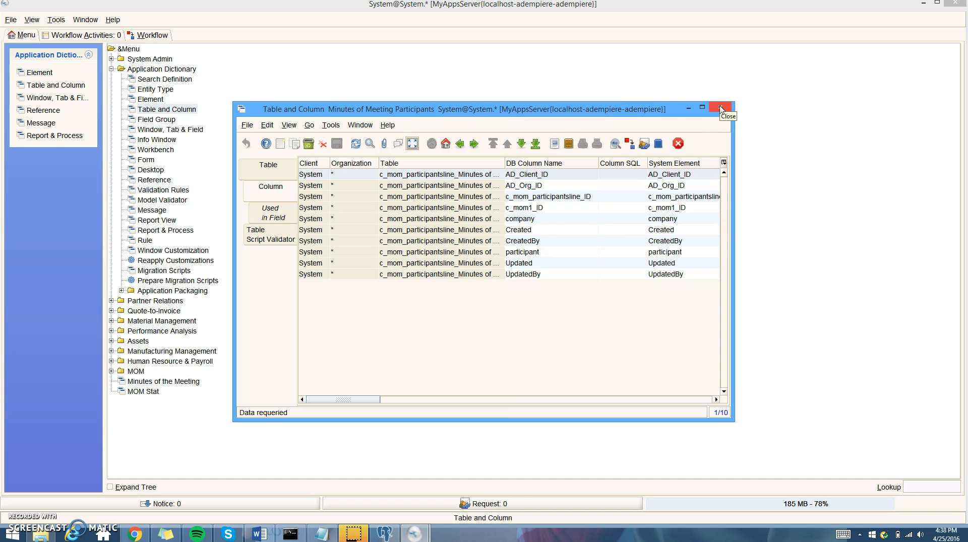
{"action": "left_click", "coordinate": [414, 146]}
Go back to the table list and open the c_momstatus record (MOM Status) in single-record view
{"action": "left_click", "coordinate": [290, 167]}
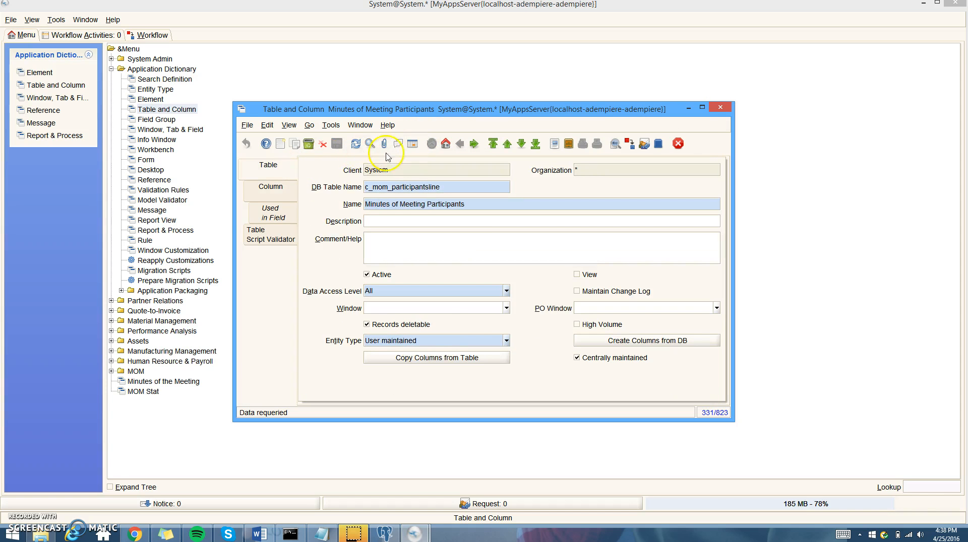
{"action": "left_click", "coordinate": [412, 145]}
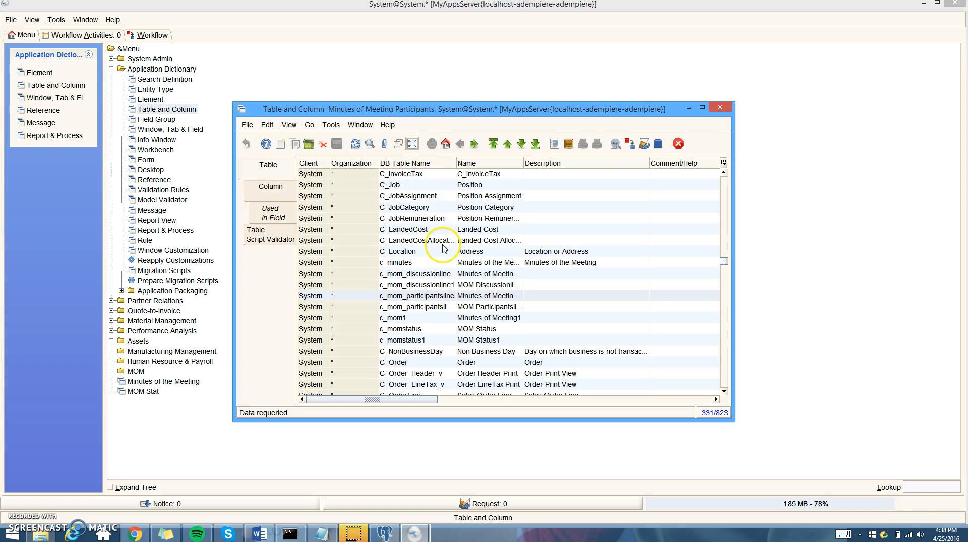
{"action": "left_click", "coordinate": [415, 330]}
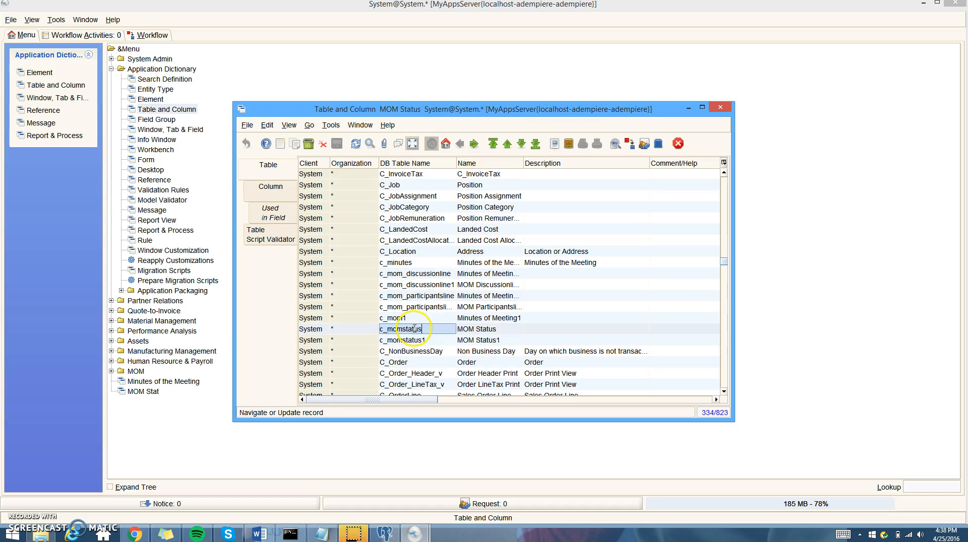
{"action": "left_click", "coordinate": [412, 146]}
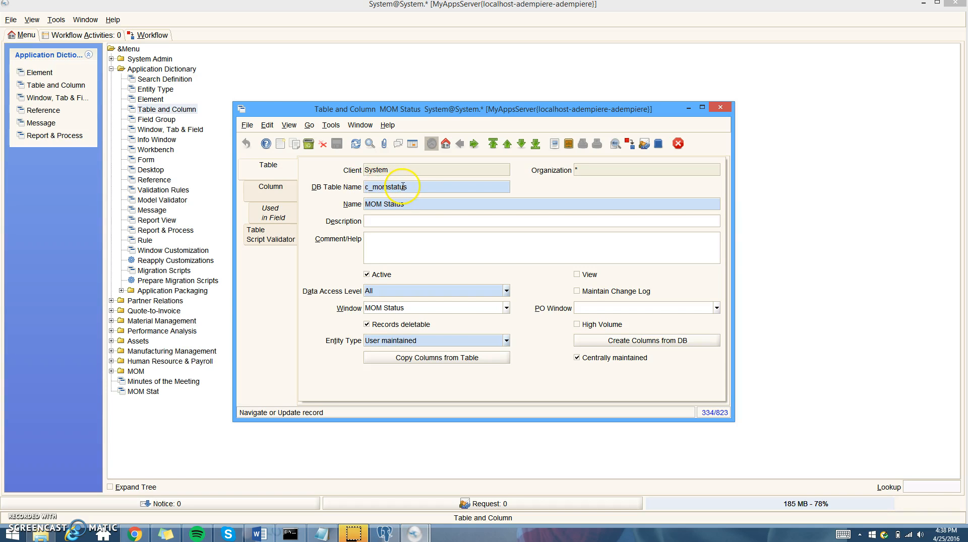
{"action": "left_click", "coordinate": [415, 204]}
Create the dictionary columns of c_momstatus from the database with entity type User maintained and list its columns in grid view
{"action": "left_click", "coordinate": [629, 341]}
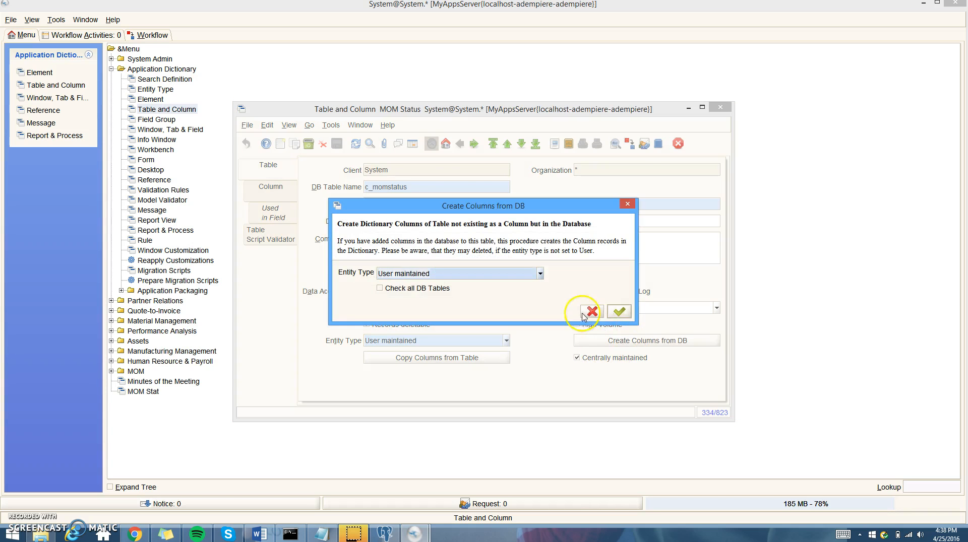
{"action": "left_click", "coordinate": [675, 311]}
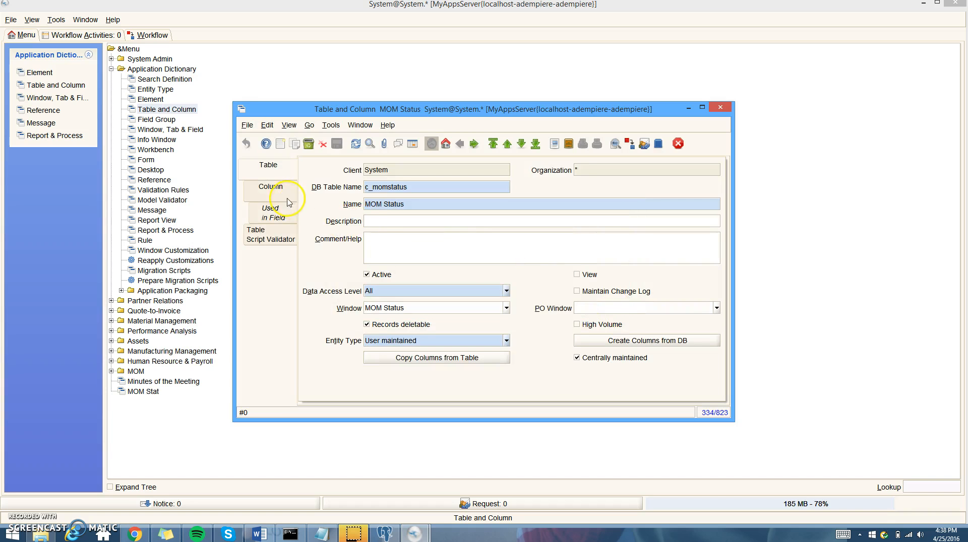
{"action": "left_click", "coordinate": [272, 189]}
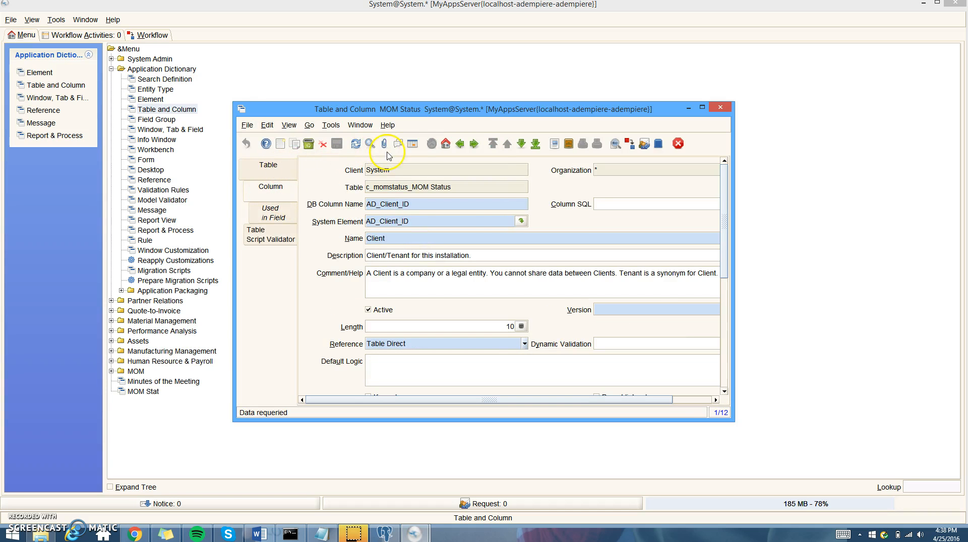
{"action": "left_click", "coordinate": [412, 143]}
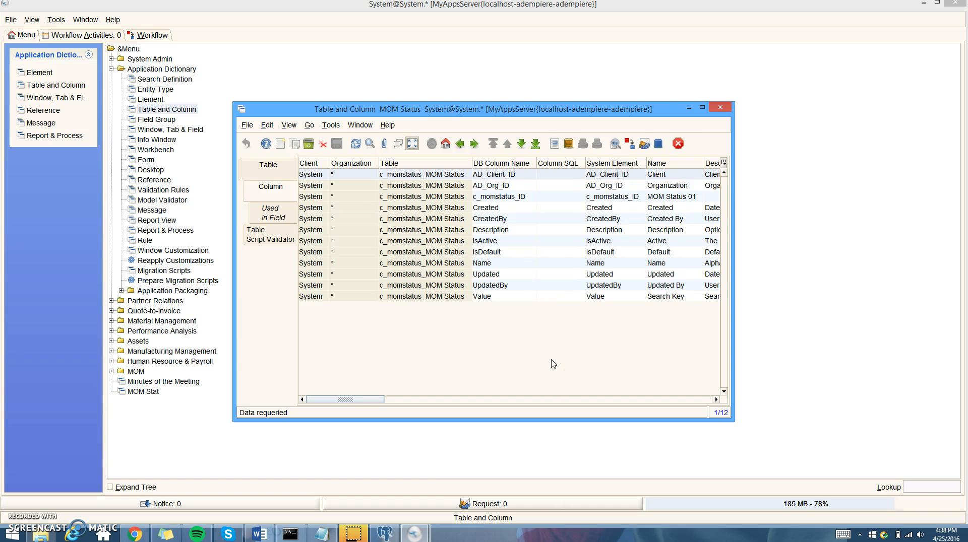
Close the table definitions and open the MOM Status record of Window, Tab & Field in single-record view
{"action": "left_click", "coordinate": [713, 109]}
{"action": "left_click", "coordinate": [171, 130]}
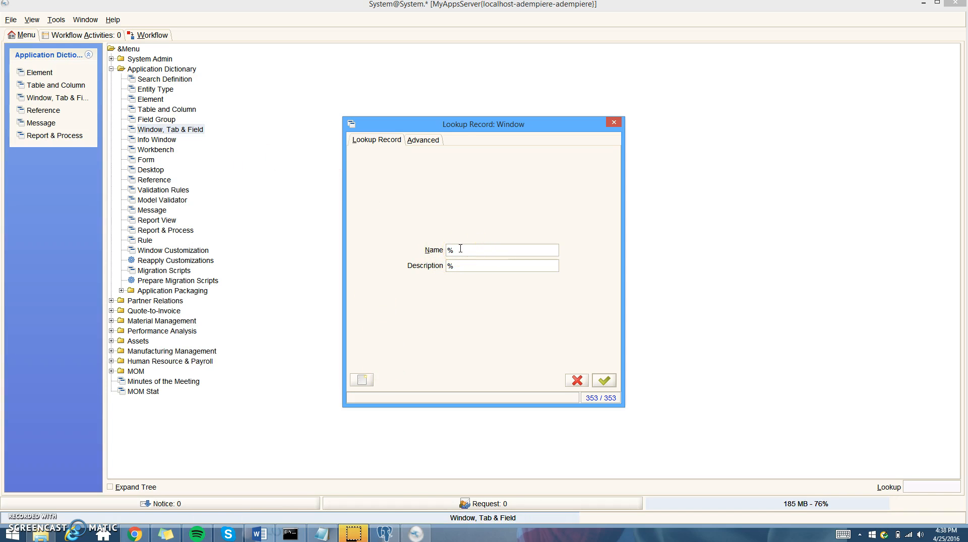
{"action": "key", "text": "Return"}
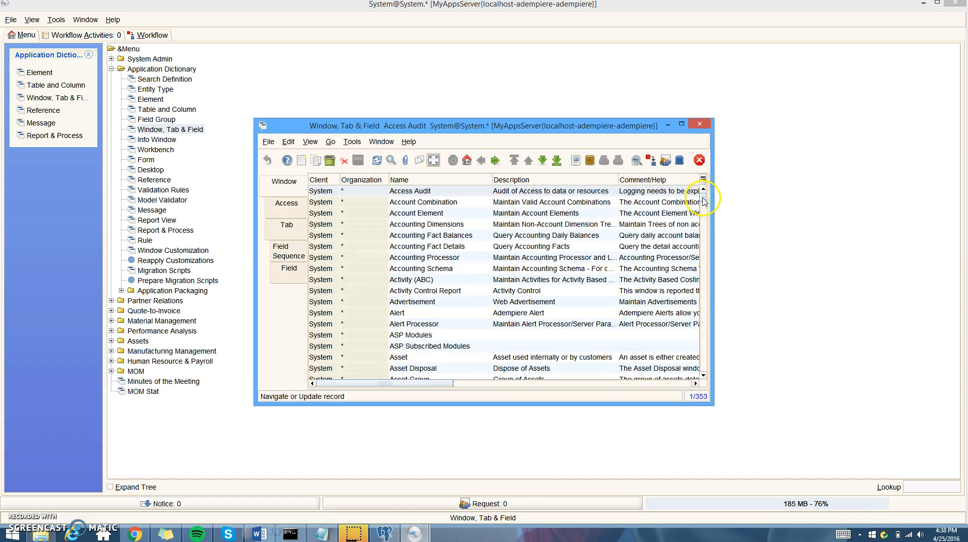
{"action": "left_click_drag", "start_coordinate": [704, 205], "coordinate": [701, 286]}
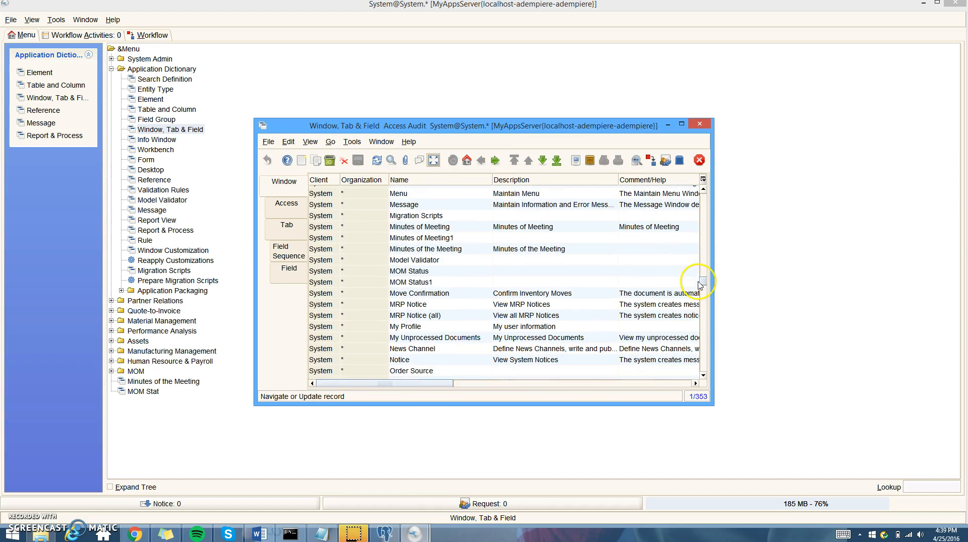
{"action": "left_click", "coordinate": [404, 270]}
{"action": "left_click", "coordinate": [433, 160]}
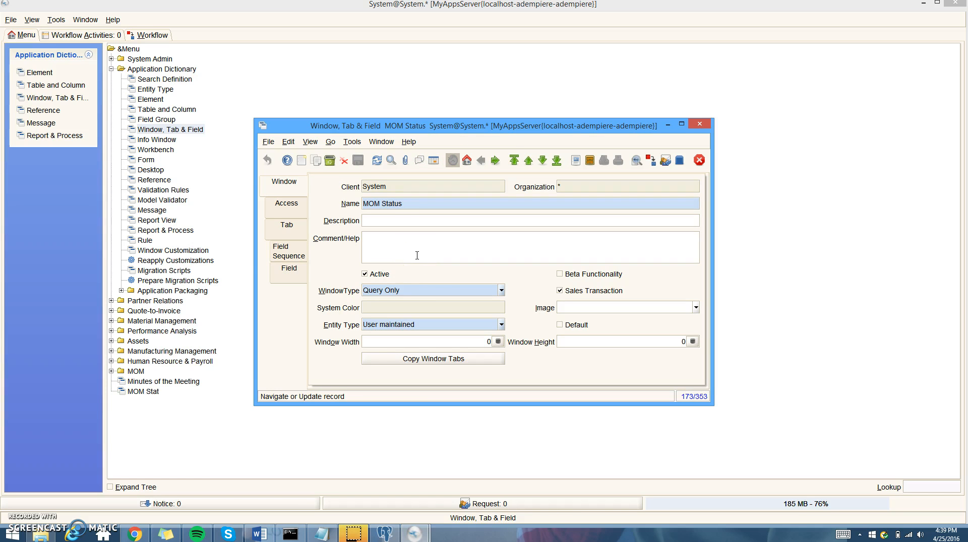
Set the MOM Status window's type to Maintain, clear its Sales Transaction option and save the record
{"action": "left_click", "coordinate": [501, 290]}
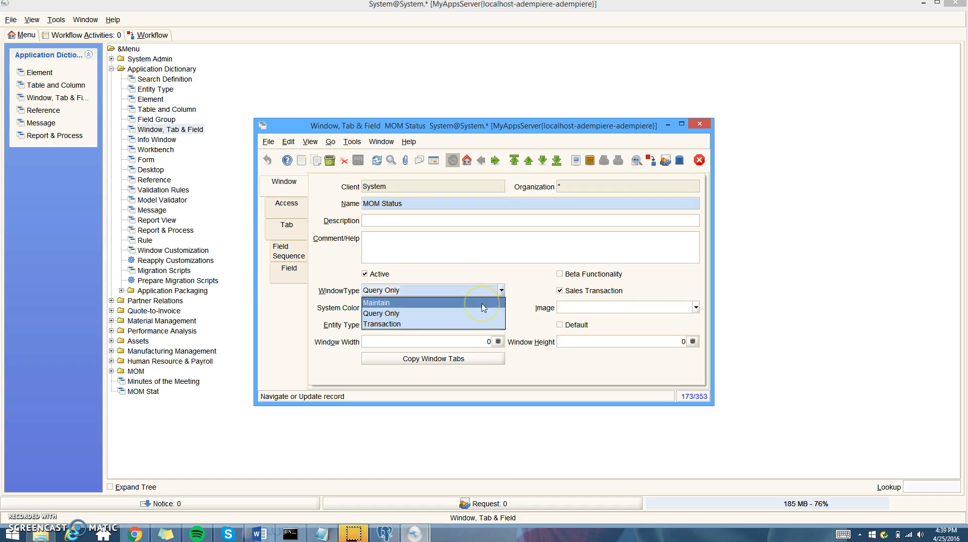
{"action": "left_click", "coordinate": [483, 305]}
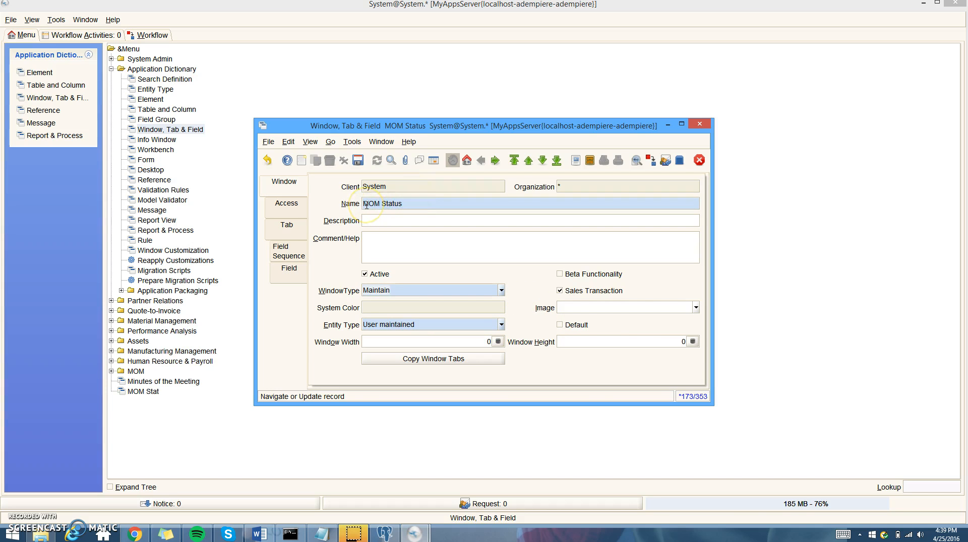
{"action": "left_click", "coordinate": [559, 291]}
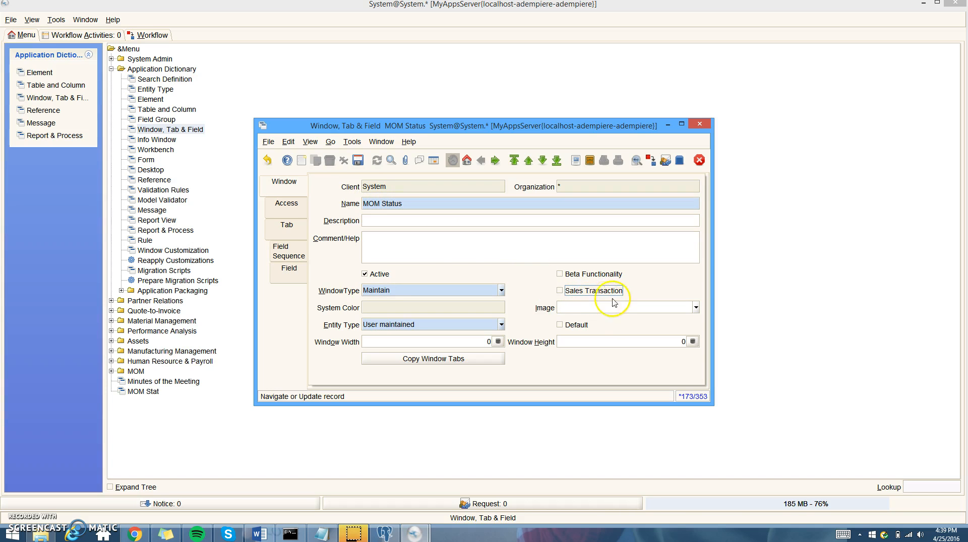
{"action": "left_click", "coordinate": [358, 160]}
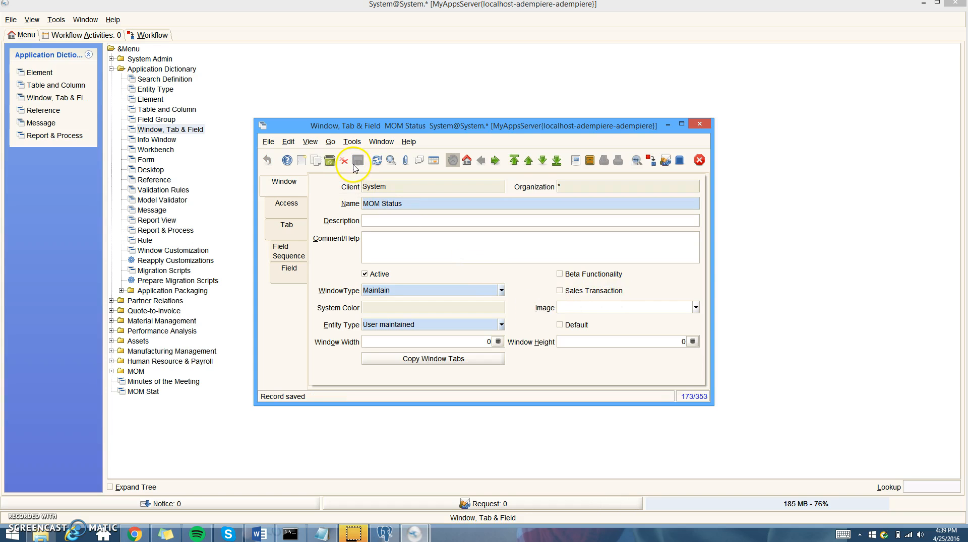
Check the window's role access, then open its MOM Status tab record and select c_momstatus_MOM Status as the table
{"action": "left_click", "coordinate": [282, 216]}
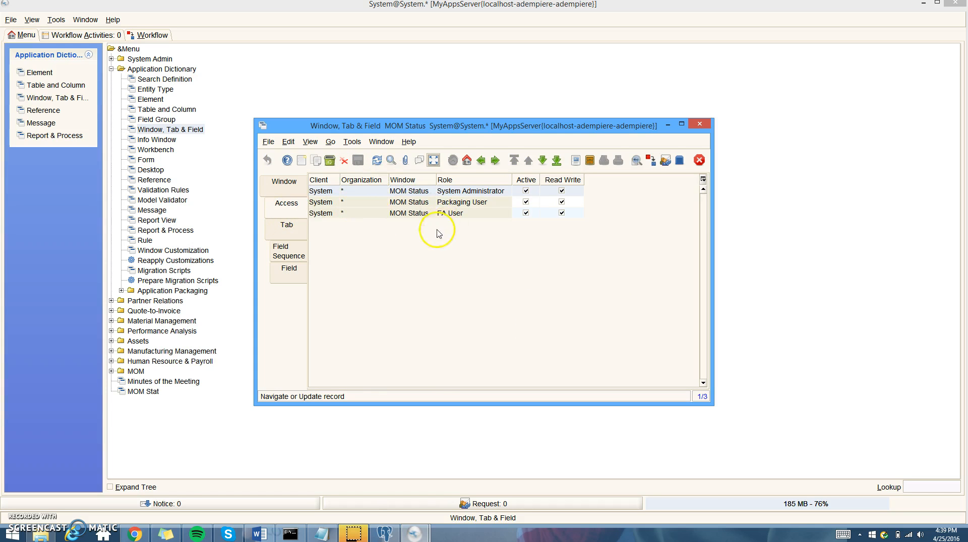
{"action": "left_click", "coordinate": [305, 230]}
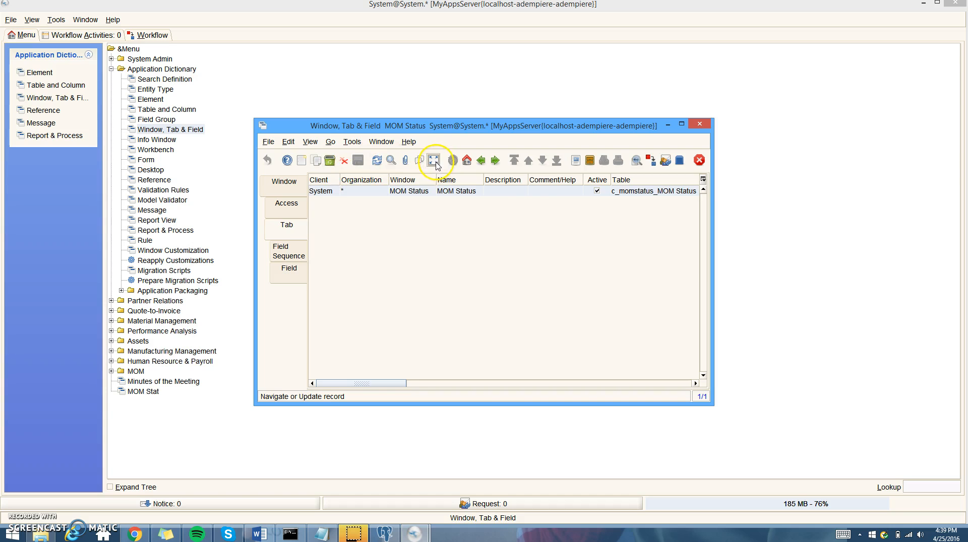
{"action": "left_click", "coordinate": [433, 161]}
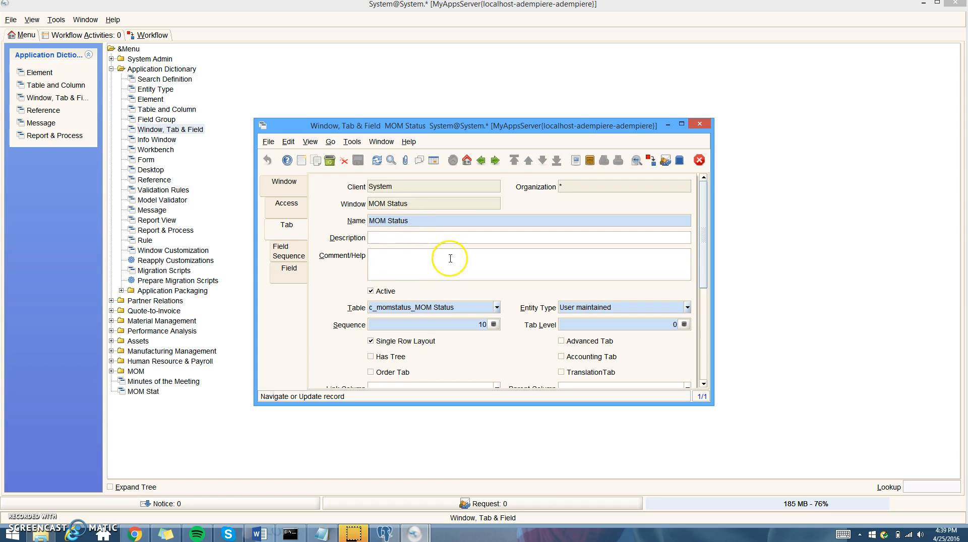
{"action": "left_click", "coordinate": [454, 305]}
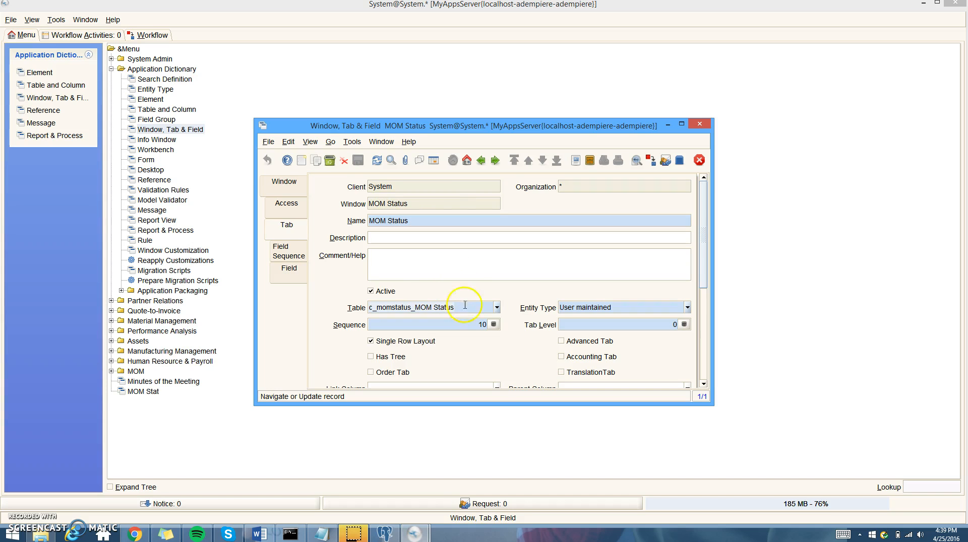
{"action": "left_click", "coordinate": [497, 308]}
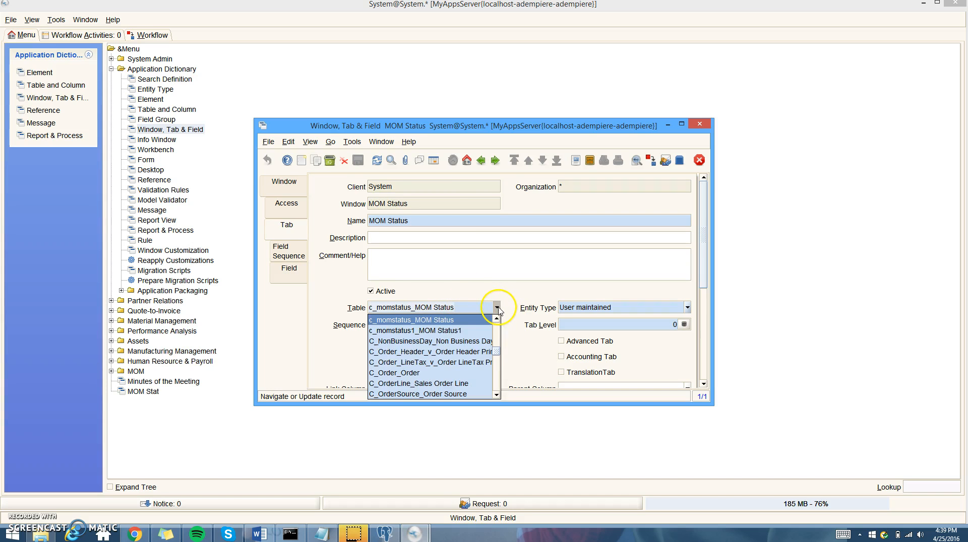
{"action": "left_click", "coordinate": [444, 322]}
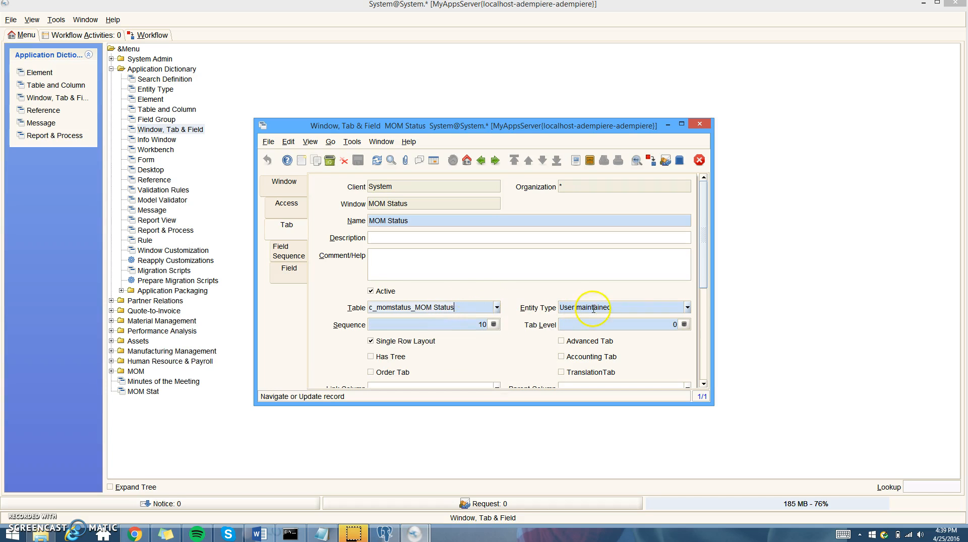
Create the MOM Status tab's missing fields from its table columns, check the field sequence and close the window definition
{"action": "left_click_drag", "start_coordinate": [704, 244], "coordinate": [678, 363]}
{"action": "left_click", "coordinate": [492, 361]}
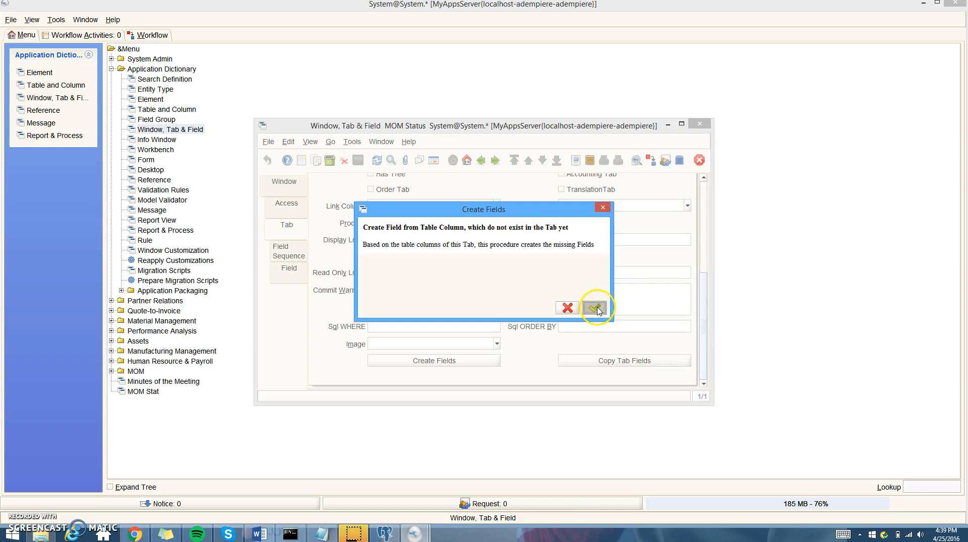
{"action": "left_click", "coordinate": [594, 308]}
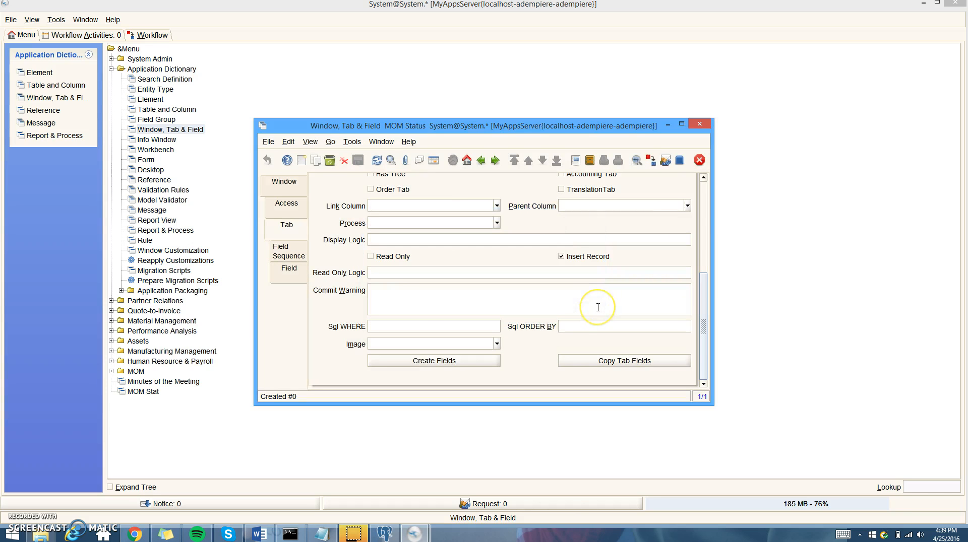
{"action": "left_click", "coordinate": [293, 250]}
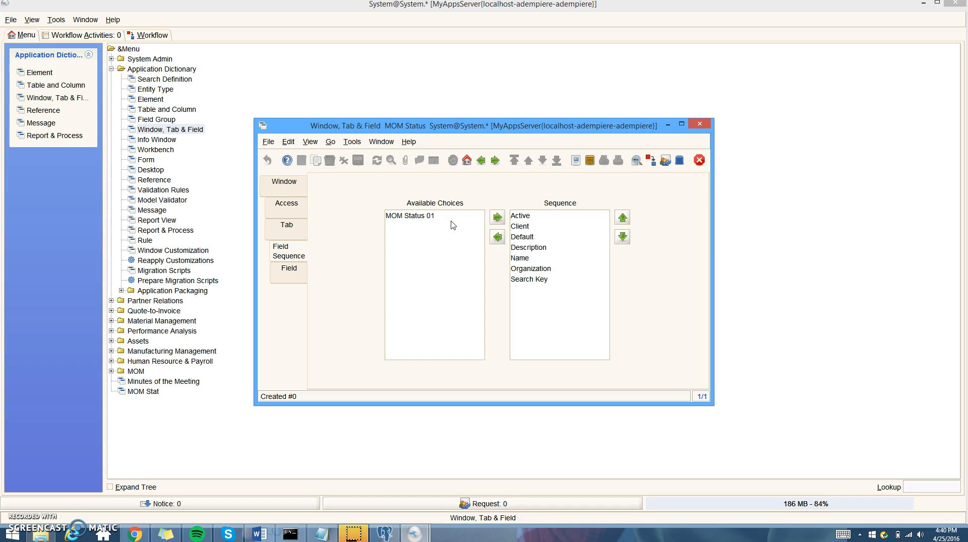
{"action": "left_click", "coordinate": [699, 124]}
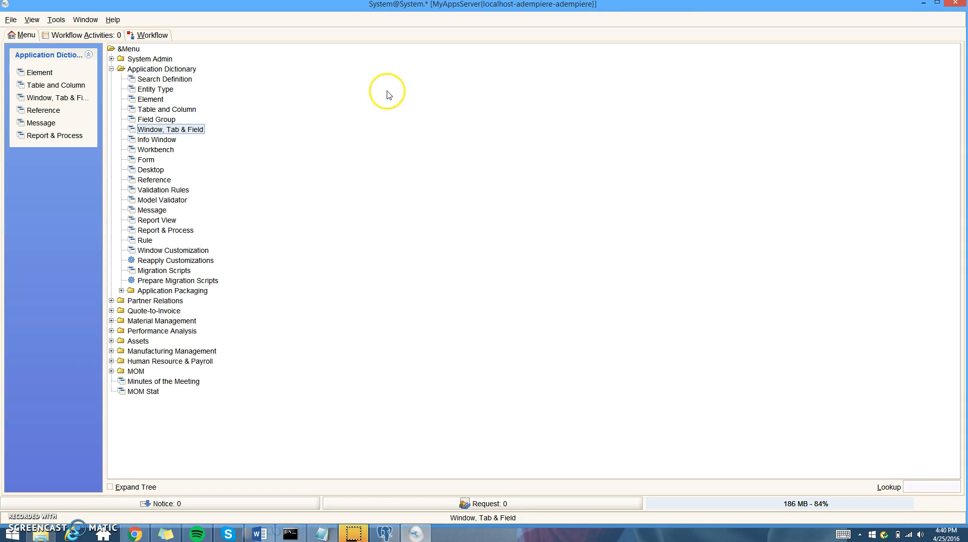
Open the Reference definitions, find MOM_Status_01 in the list and show it in single-record view
{"action": "left_click", "coordinate": [152, 179]}
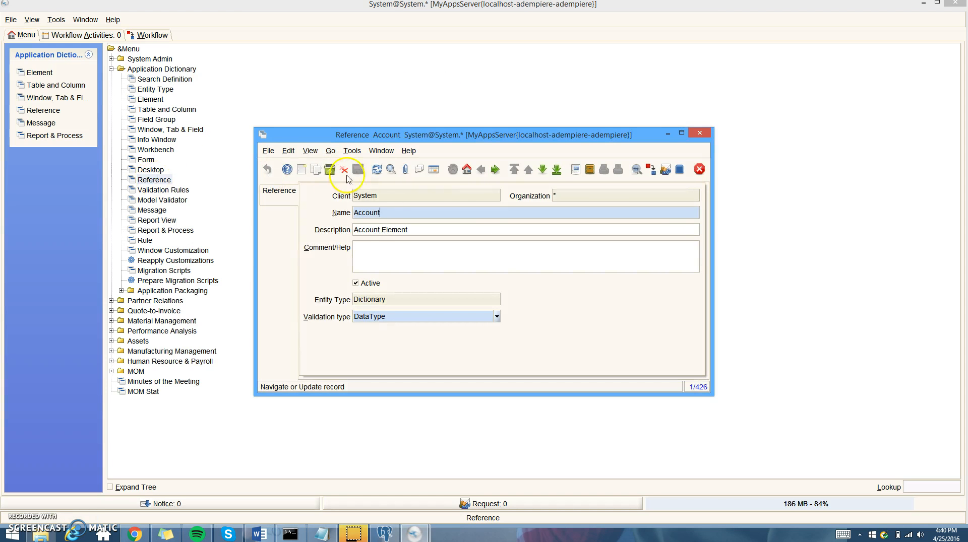
{"action": "left_click", "coordinate": [433, 171]}
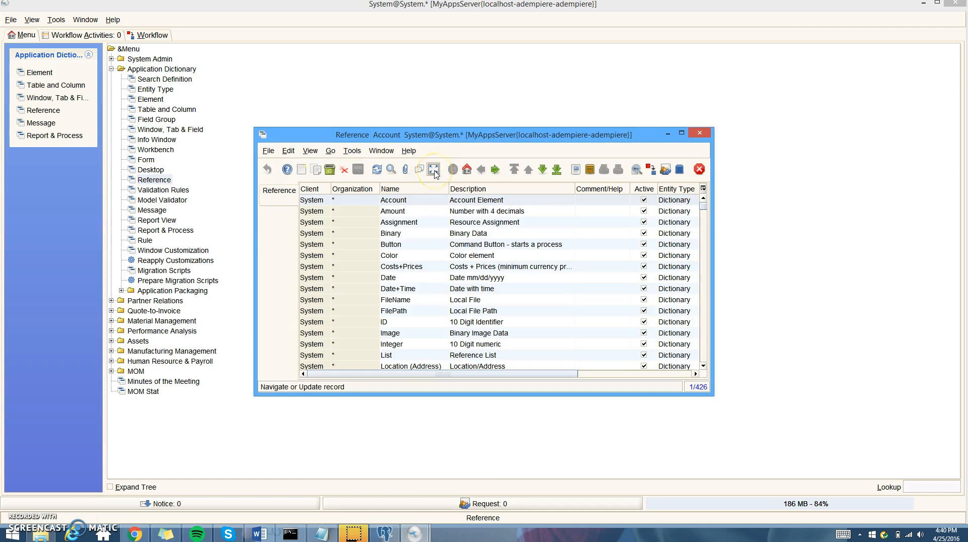
{"action": "left_click", "coordinate": [299, 173]}
{"action": "scroll", "coordinate": [704, 217], "scroll_direction": "down", "scroll_amount": 8}
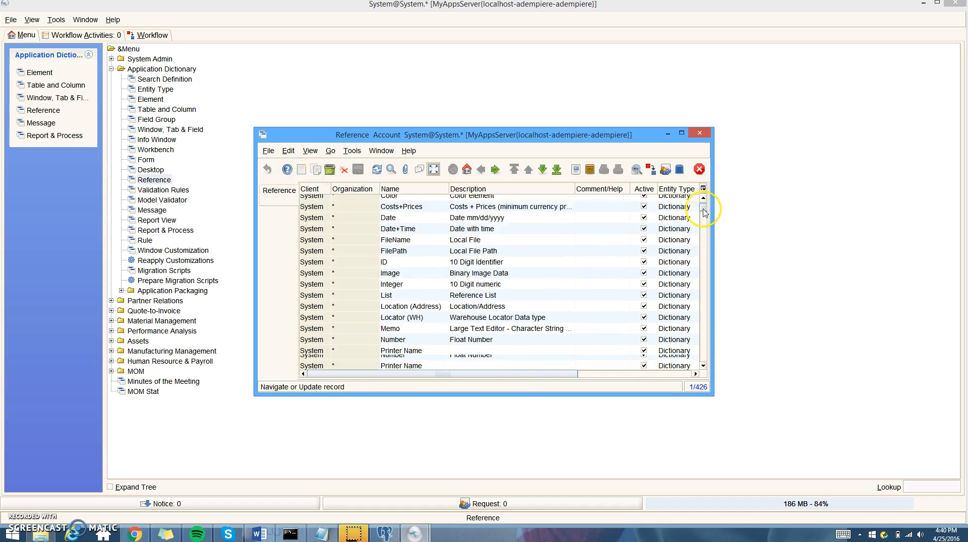
{"action": "left_click_drag", "start_coordinate": [704, 218], "coordinate": [702, 352]}
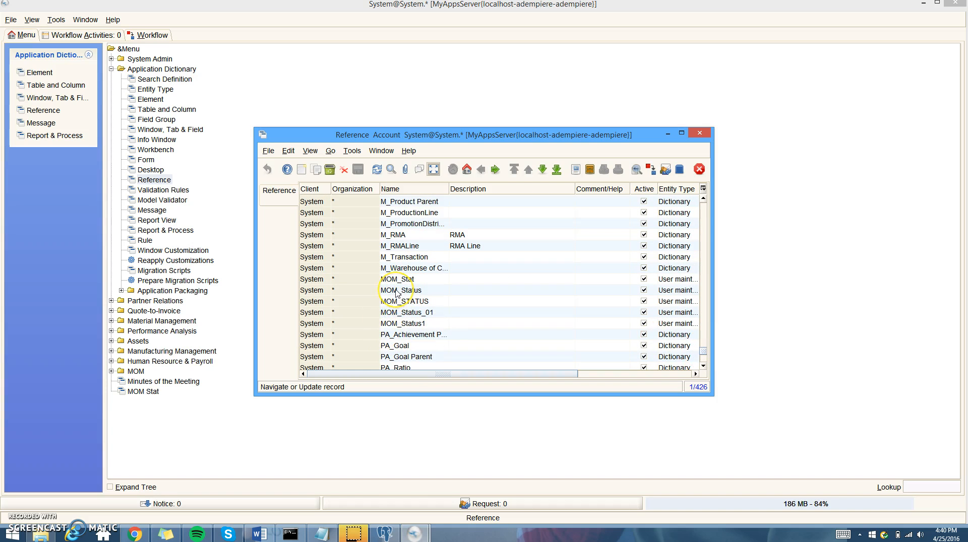
{"action": "left_click", "coordinate": [400, 313]}
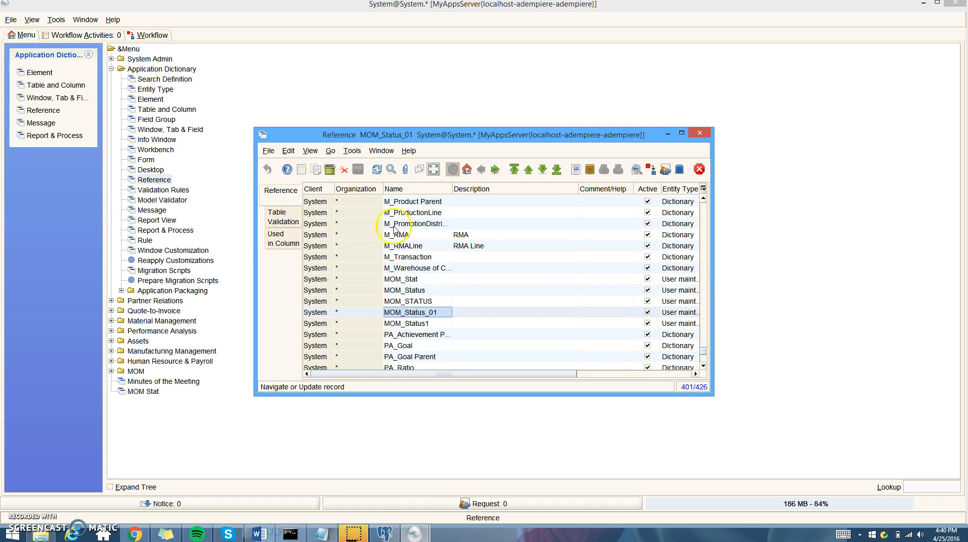
{"action": "left_click", "coordinate": [433, 169]}
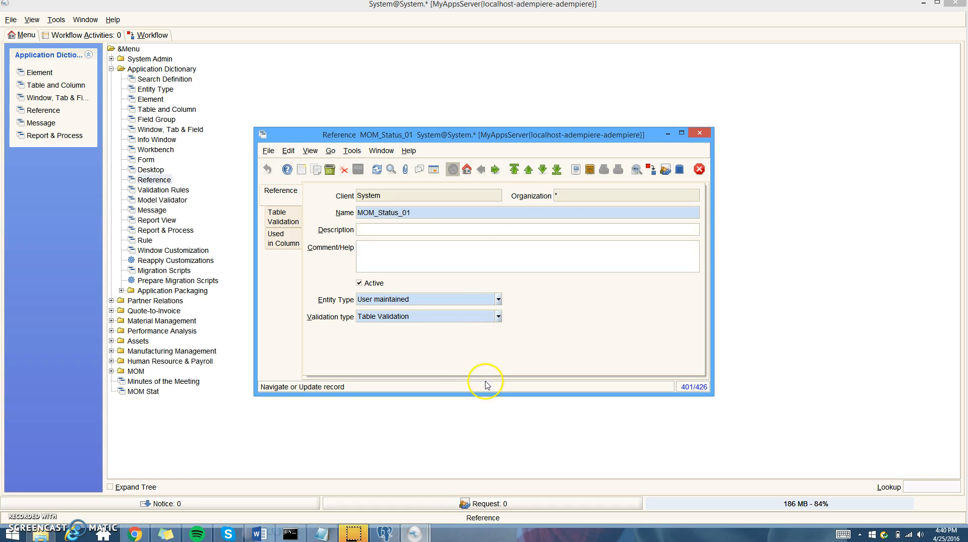
Choose User maintained as the entity type and Table Validation as the validation type of MOM_Status_01
{"action": "left_click", "coordinate": [497, 299]}
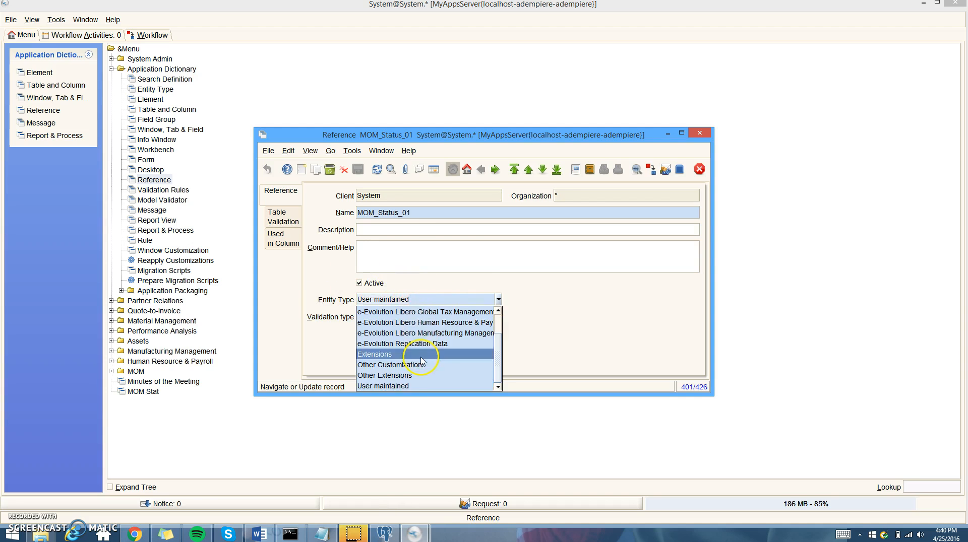
{"action": "left_click", "coordinate": [413, 386]}
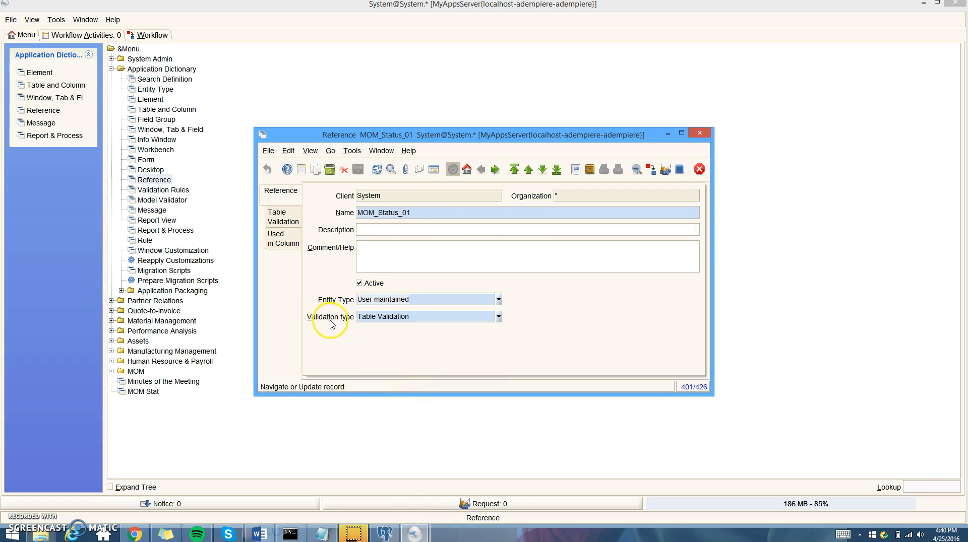
{"action": "left_click", "coordinate": [497, 320]}
{"action": "left_click", "coordinate": [462, 352]}
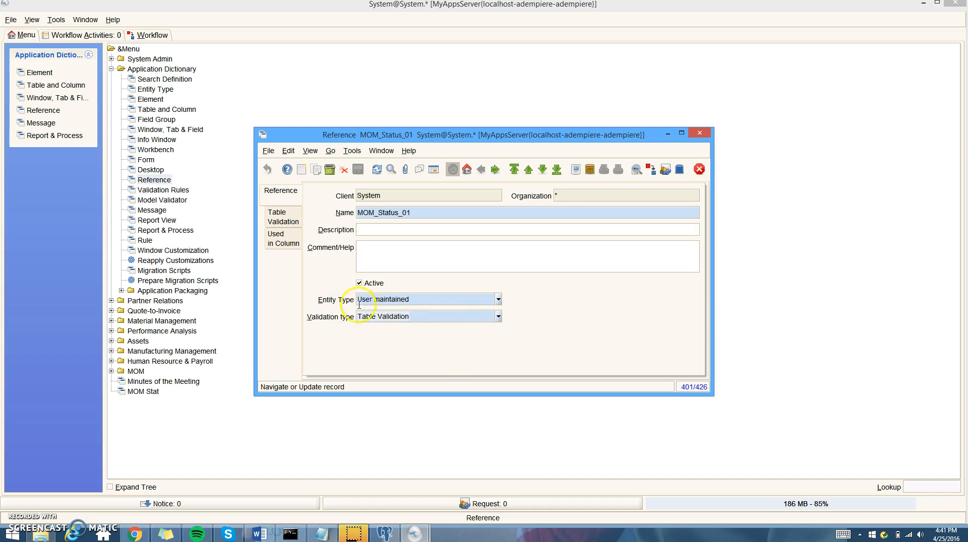
Review the table validation settings of MOM_Status_01, including table, key column, display column and SQL ordering, and close the reference
{"action": "left_click", "coordinate": [286, 222]}
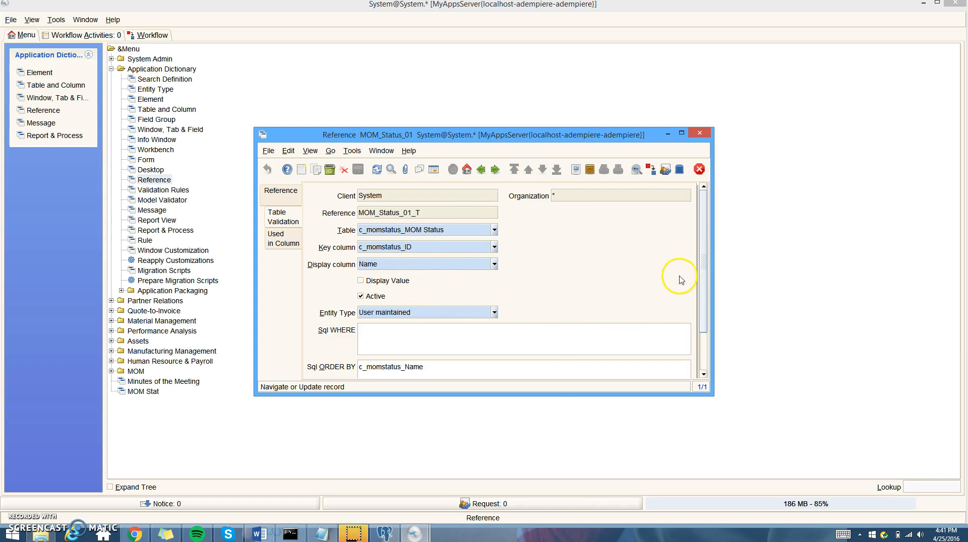
{"action": "left_click_drag", "start_coordinate": [703, 269], "coordinate": [698, 309]}
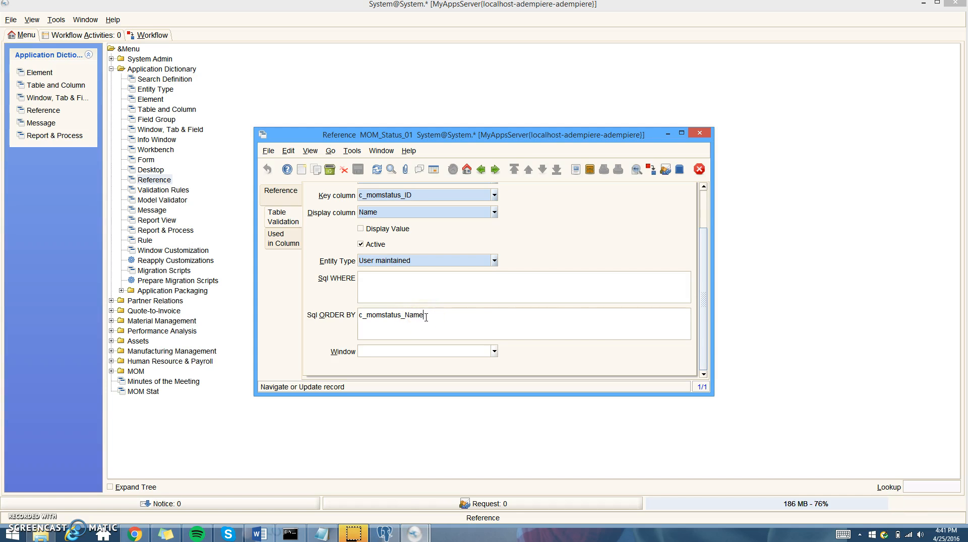
{"action": "scroll", "coordinate": [708, 260], "scroll_direction": "up", "scroll_amount": 1}
{"action": "left_click_drag", "start_coordinate": [708, 260], "coordinate": [705, 222]}
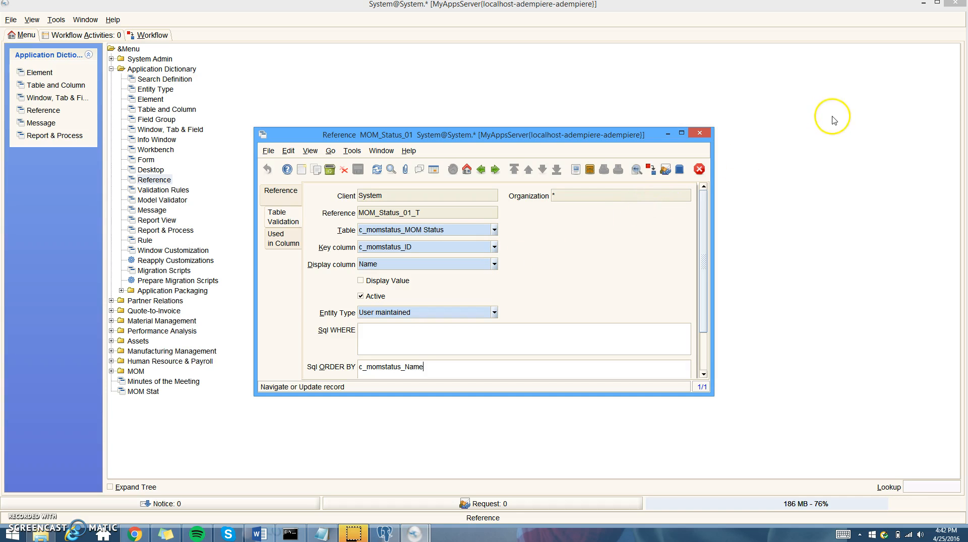
{"action": "left_click", "coordinate": [700, 134]}
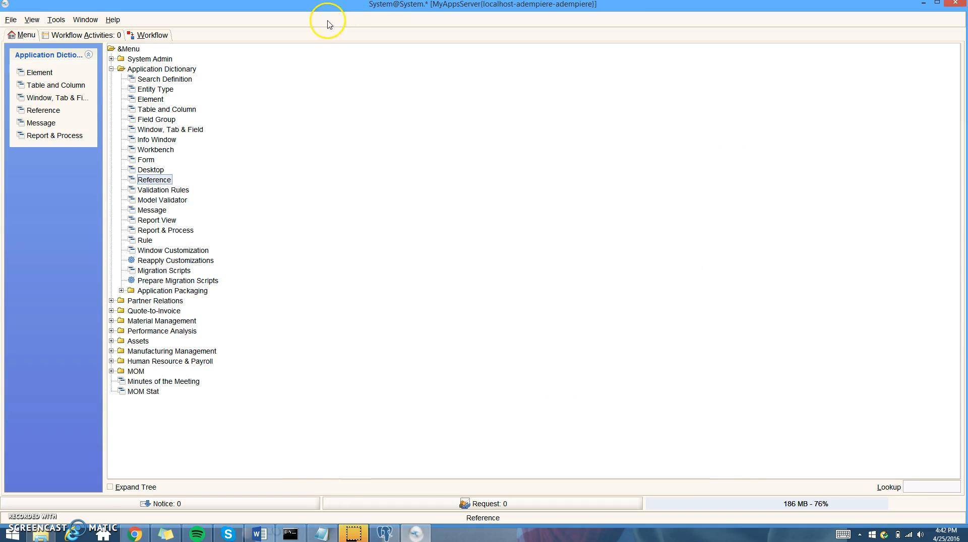
Log out and log back in with the System Administrator role, client System and organization *
{"action": "left_click", "coordinate": [10, 20]}
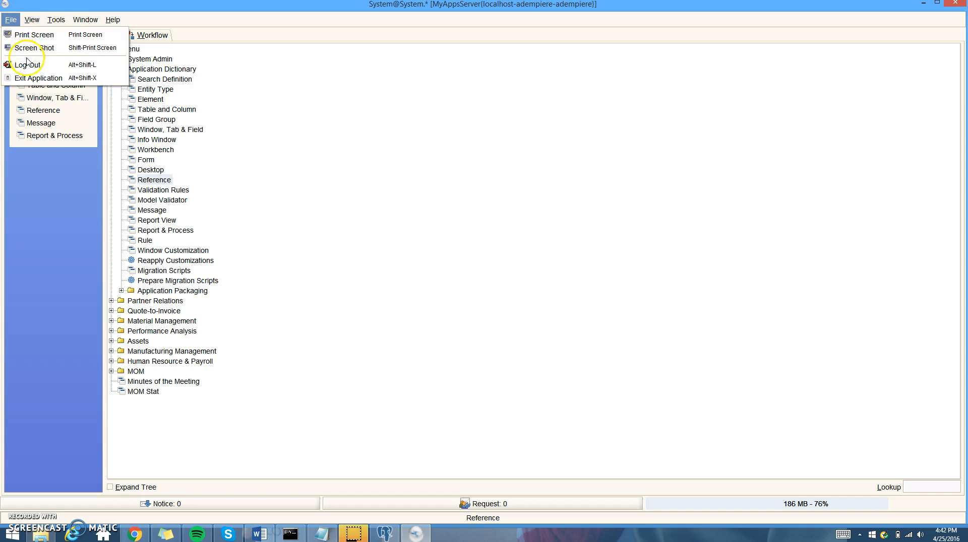
{"action": "left_click", "coordinate": [30, 77]}
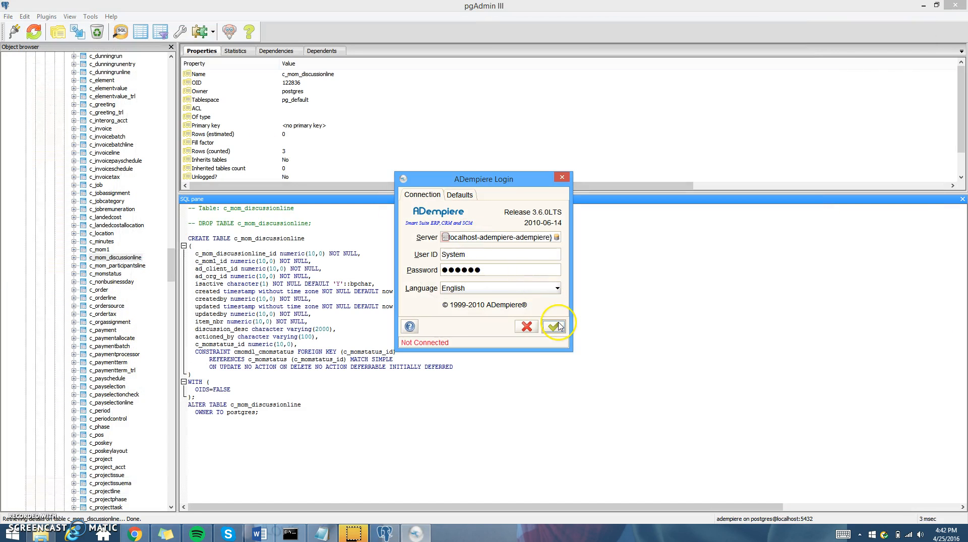
{"action": "left_click", "coordinate": [553, 327]}
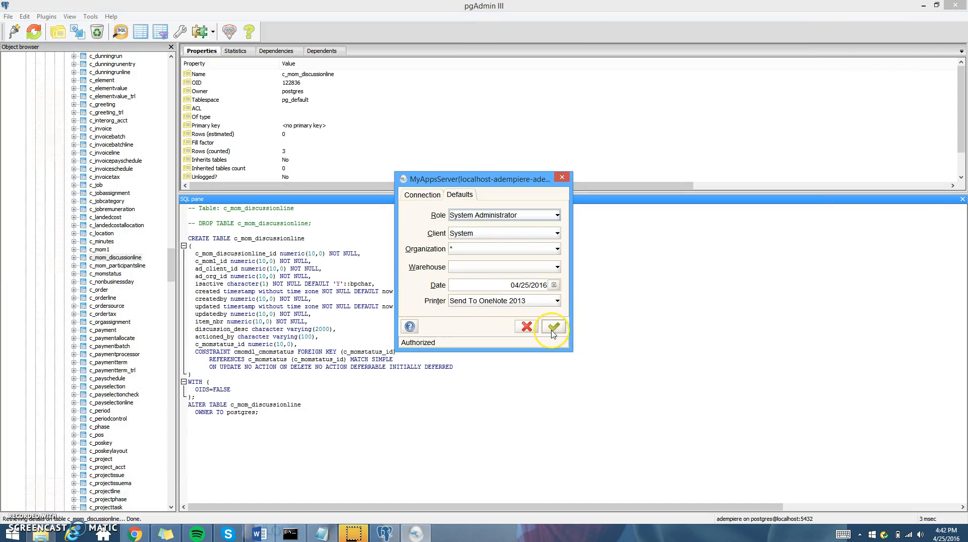
{"action": "left_click", "coordinate": [553, 327]}
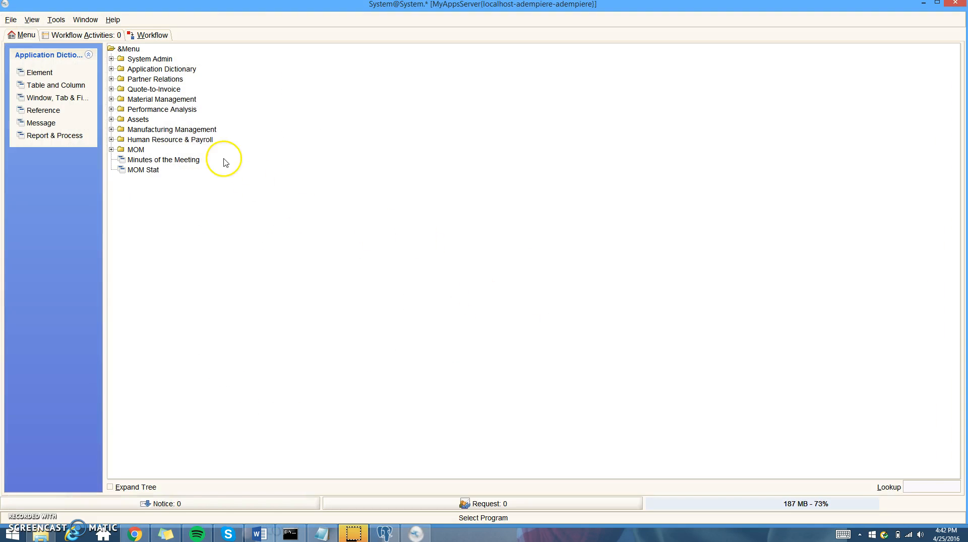
Open the Table and Column definitions, look up tables named MOM, and show the MOM Status table in single-record view
{"action": "double_click", "coordinate": [136, 70]}
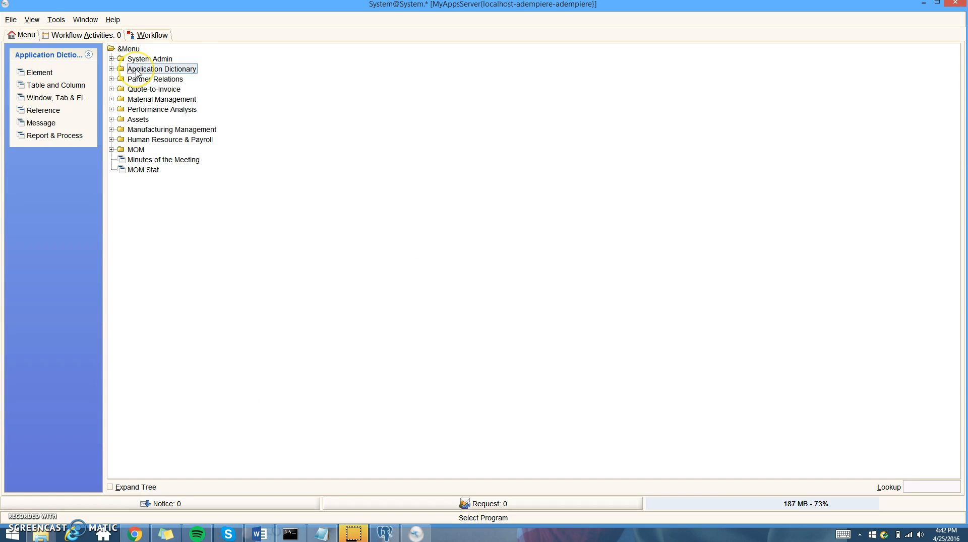
{"action": "left_click", "coordinate": [152, 110]}
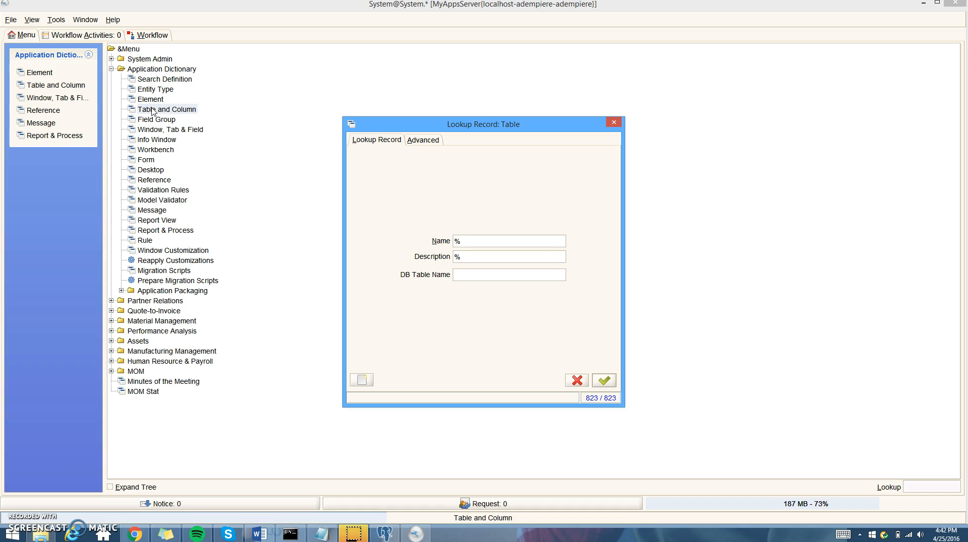
{"action": "type", "text": "MOM"}
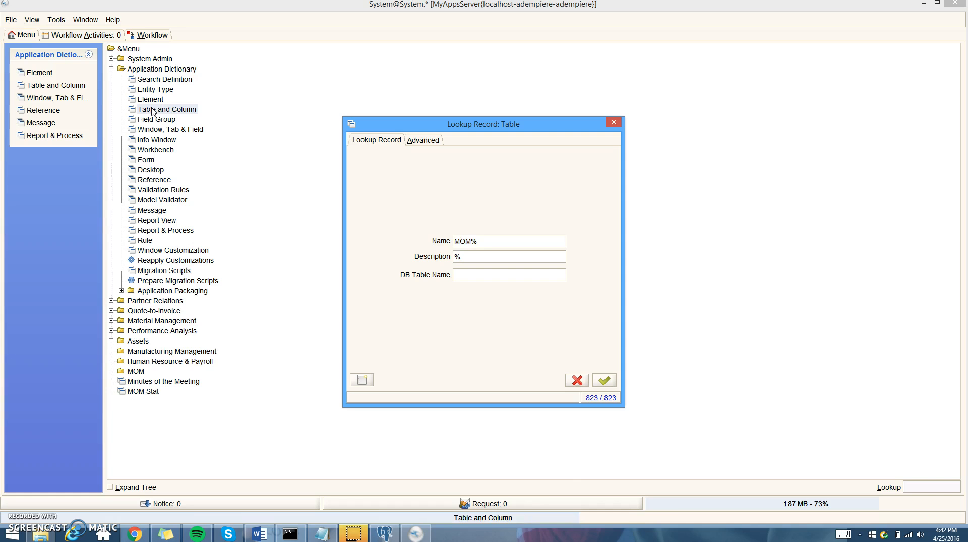
{"action": "key", "text": "Return"}
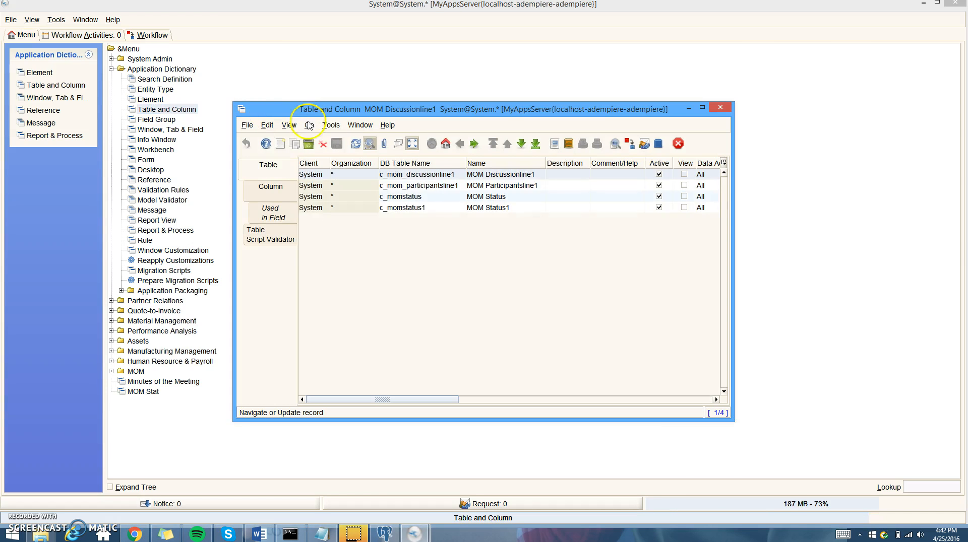
{"action": "left_click", "coordinate": [399, 198]}
{"action": "left_click", "coordinate": [405, 199]}
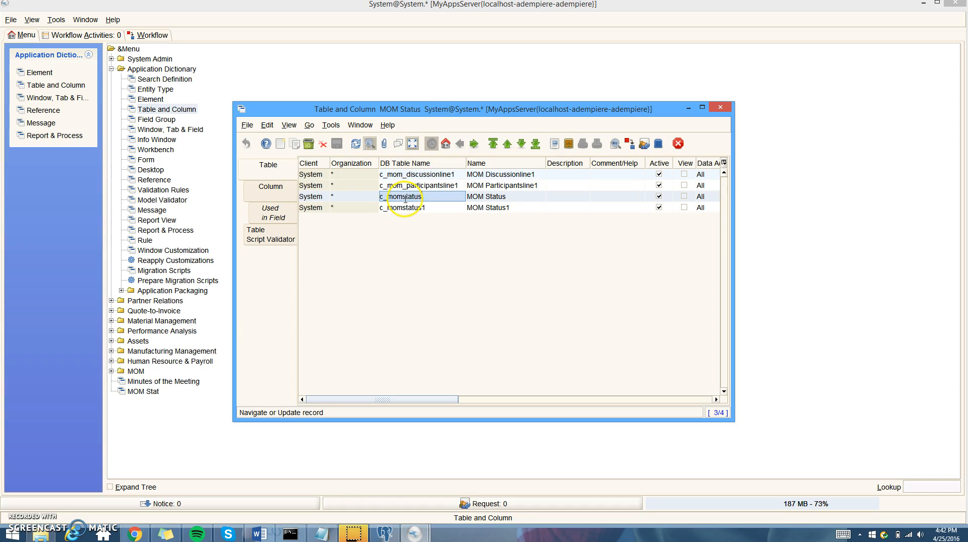
{"action": "left_click", "coordinate": [413, 144]}
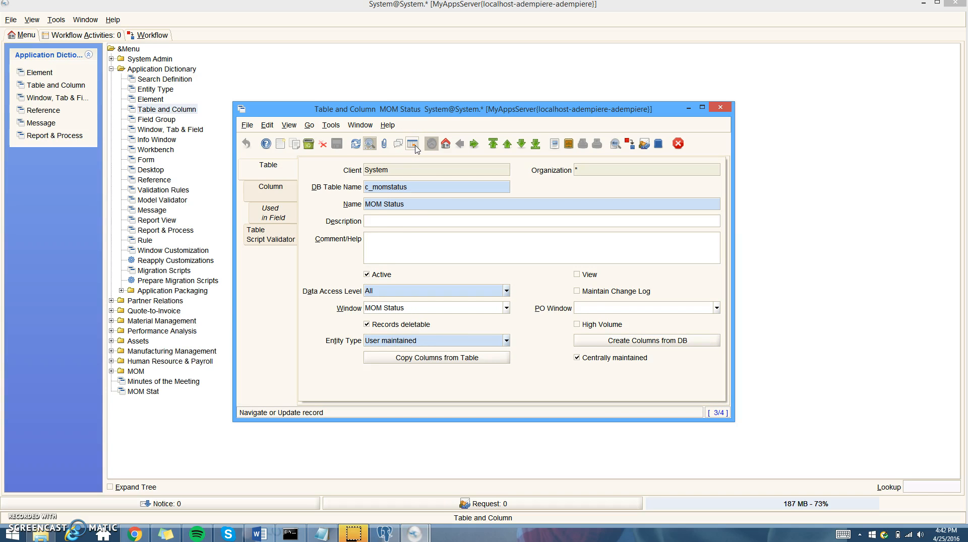
Go to the MOM Status table's columns and show the c_momstatus_ID column in single-record view
{"action": "left_click", "coordinate": [281, 195]}
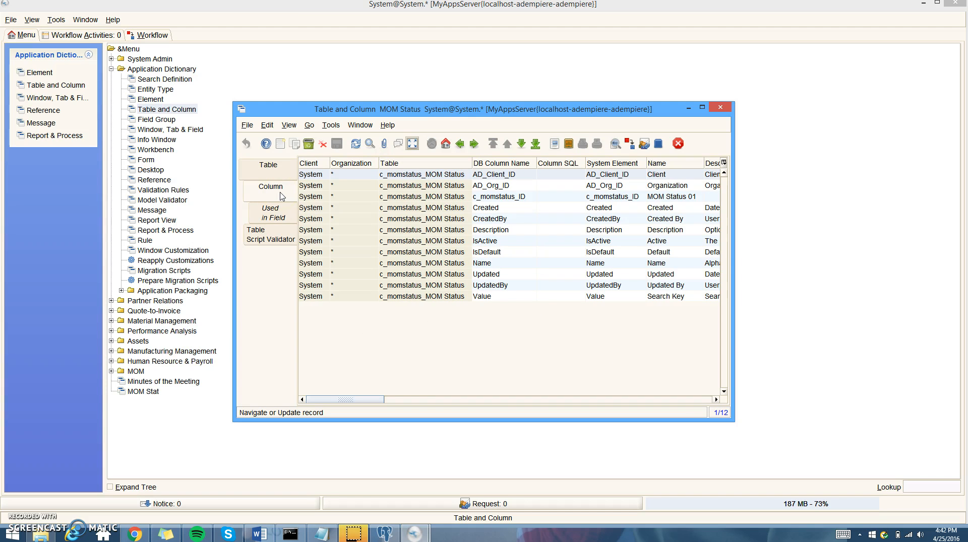
{"action": "left_click", "coordinate": [457, 200]}
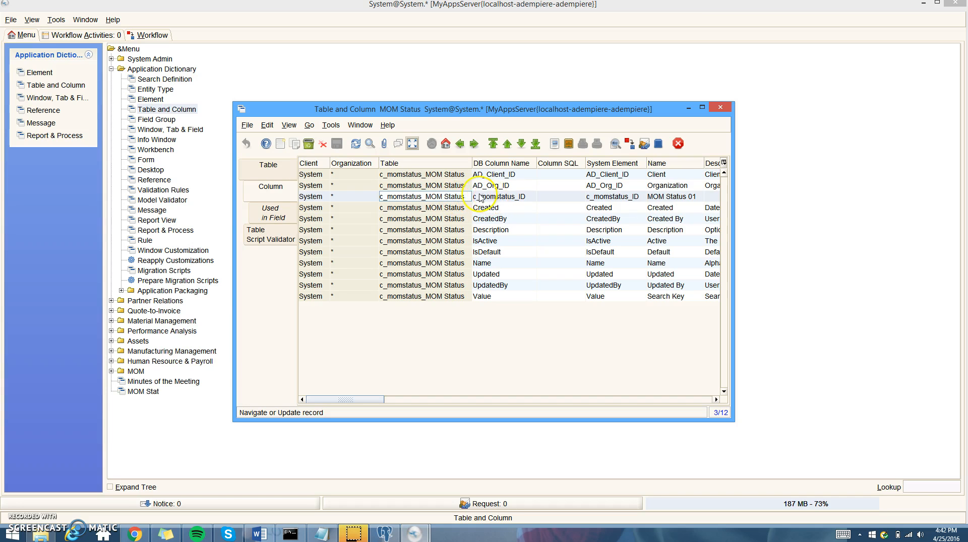
{"action": "left_click", "coordinate": [412, 145]}
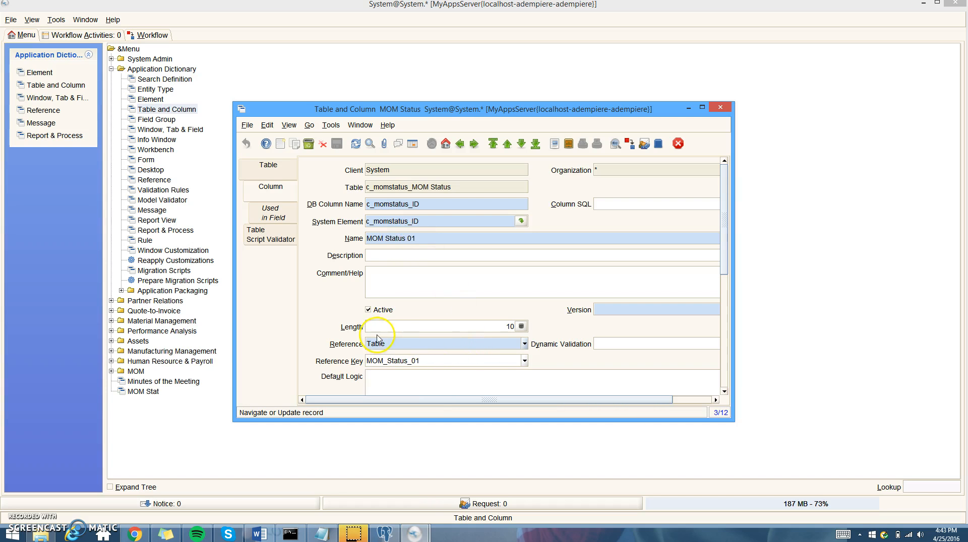
Set the c_momstatus_ID column's reference to Table with reference key MOM_Status_01, and close the table definition
{"action": "scroll", "coordinate": [711, 274], "scroll_direction": "down", "scroll_amount": 3}
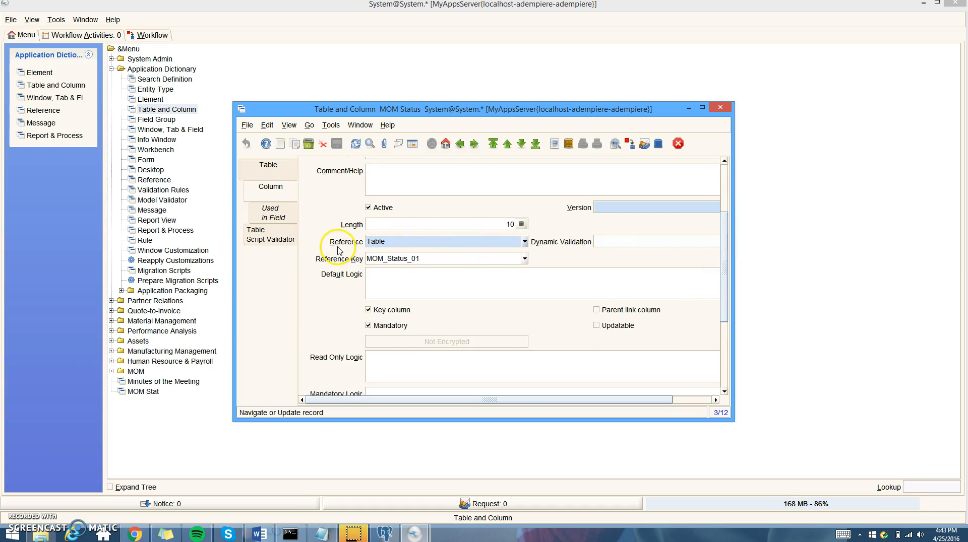
{"action": "left_click", "coordinate": [524, 242]}
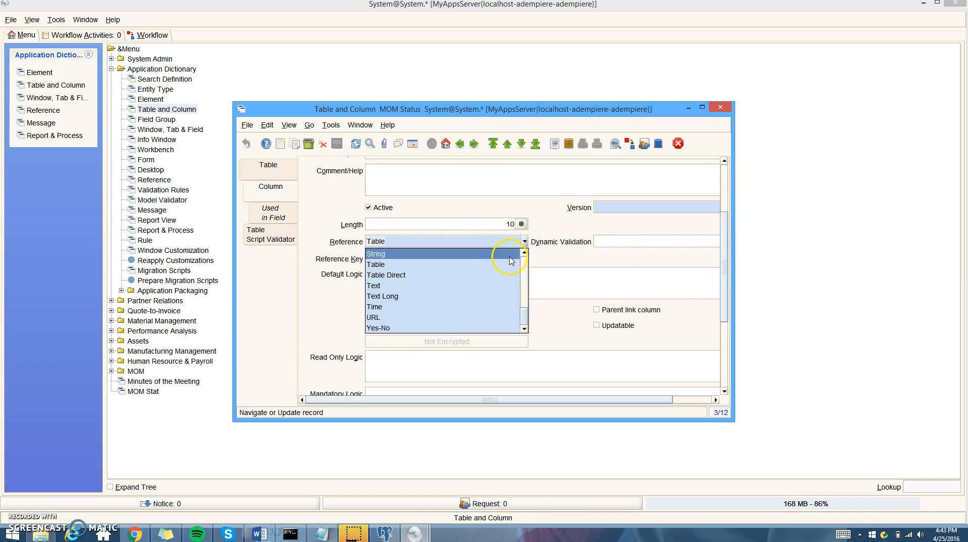
{"action": "left_click", "coordinate": [503, 265]}
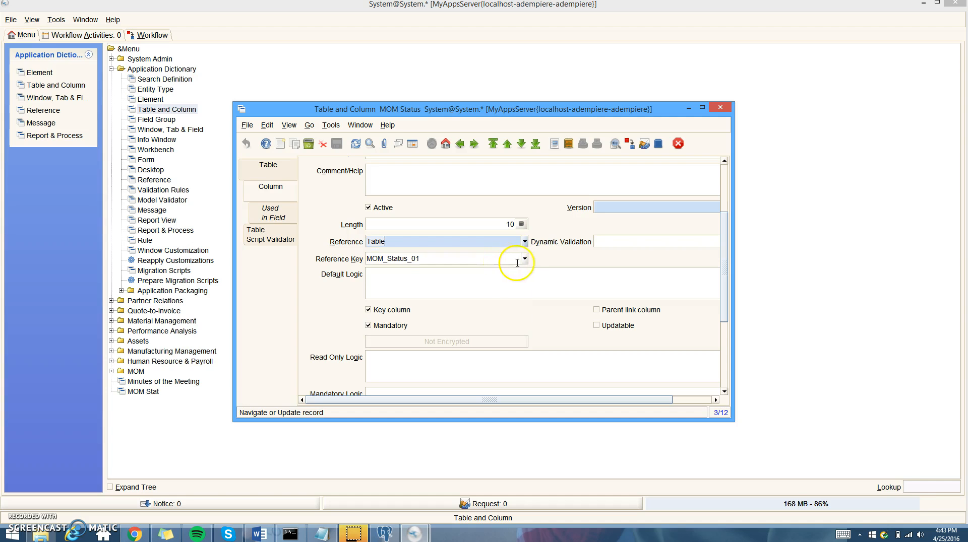
{"action": "left_click", "coordinate": [525, 259]}
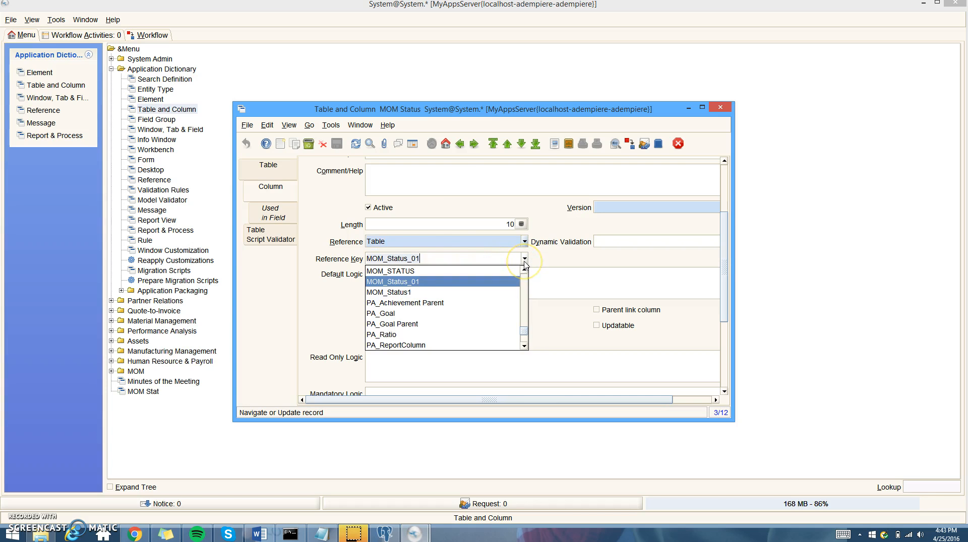
{"action": "left_click", "coordinate": [455, 283]}
{"action": "left_click", "coordinate": [451, 270]}
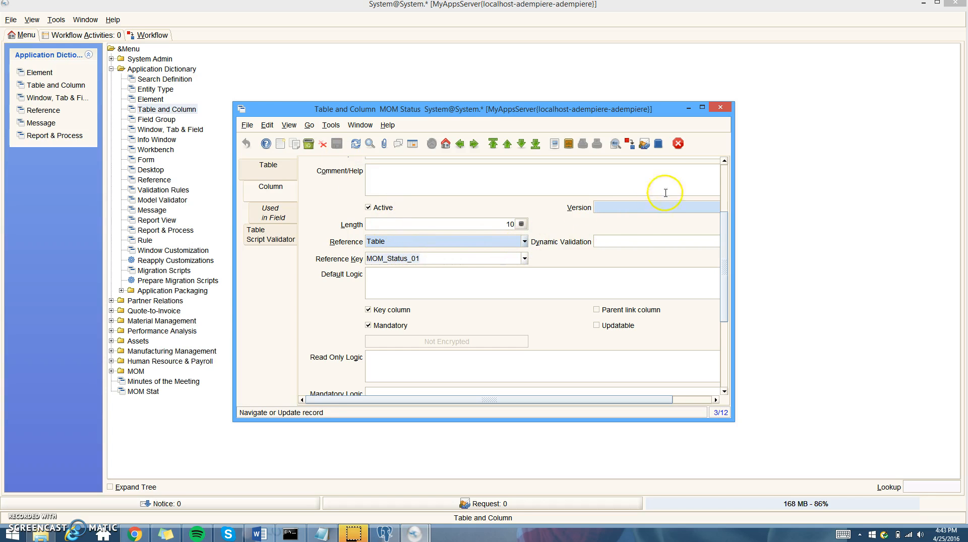
{"action": "left_click", "coordinate": [720, 107]}
Open the Menu definitions from the System Rules under System Admin's General Rules, with an unfiltered record lookup
{"action": "left_click", "coordinate": [141, 70]}
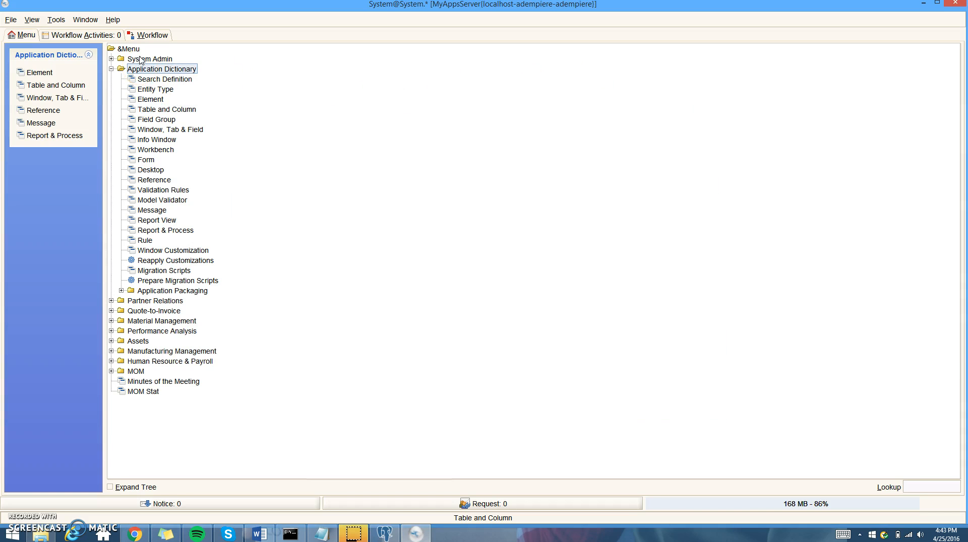
{"action": "double_click", "coordinate": [141, 60]}
{"action": "double_click", "coordinate": [148, 72]}
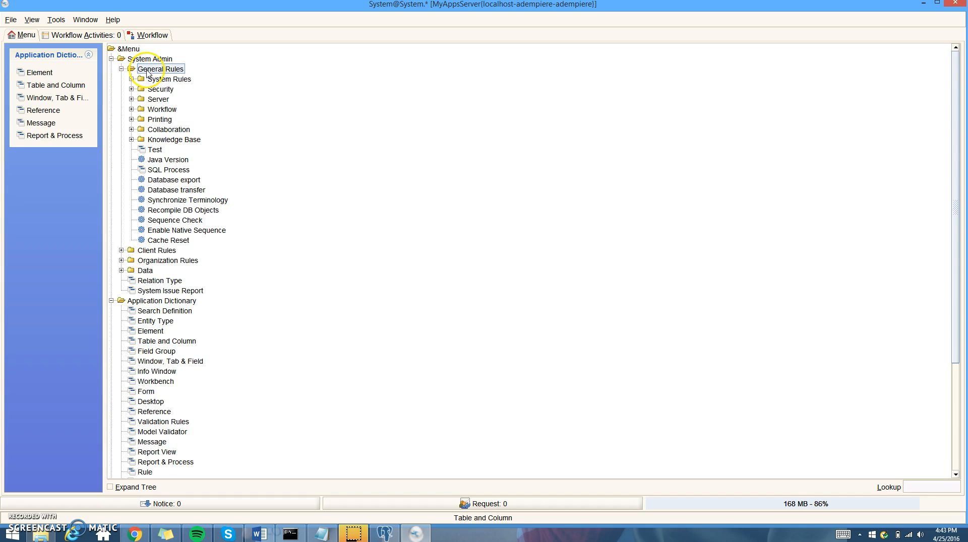
{"action": "double_click", "coordinate": [154, 79]}
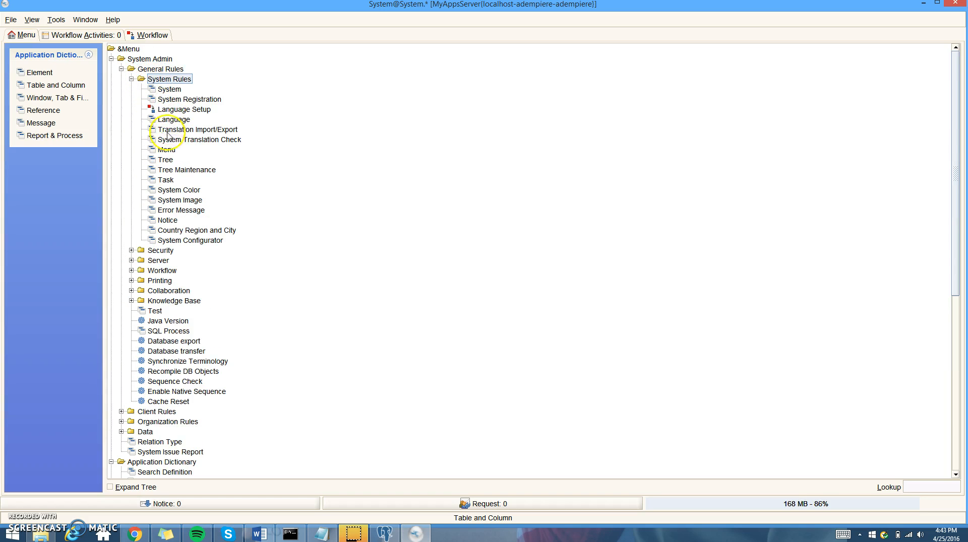
{"action": "double_click", "coordinate": [166, 150]}
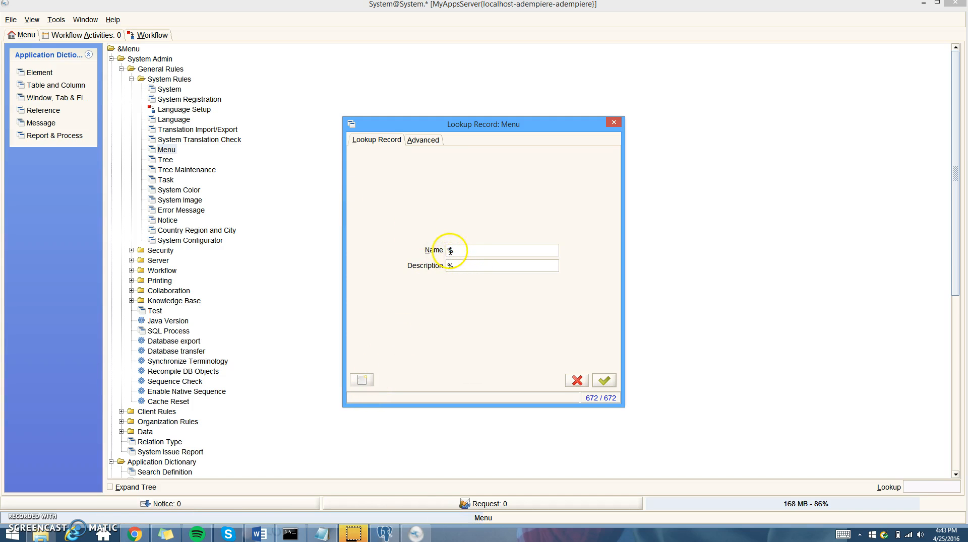
{"action": "key", "text": "Return"}
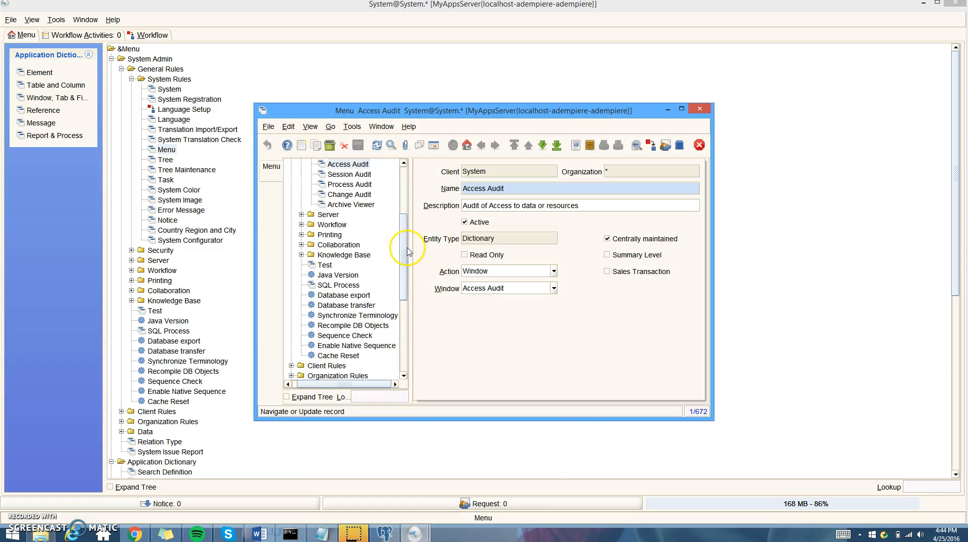
Expand the MOM folder in the menu definition tree and select its MOM_Status_01 entry
{"action": "left_click_drag", "start_coordinate": [408, 252], "coordinate": [397, 336]}
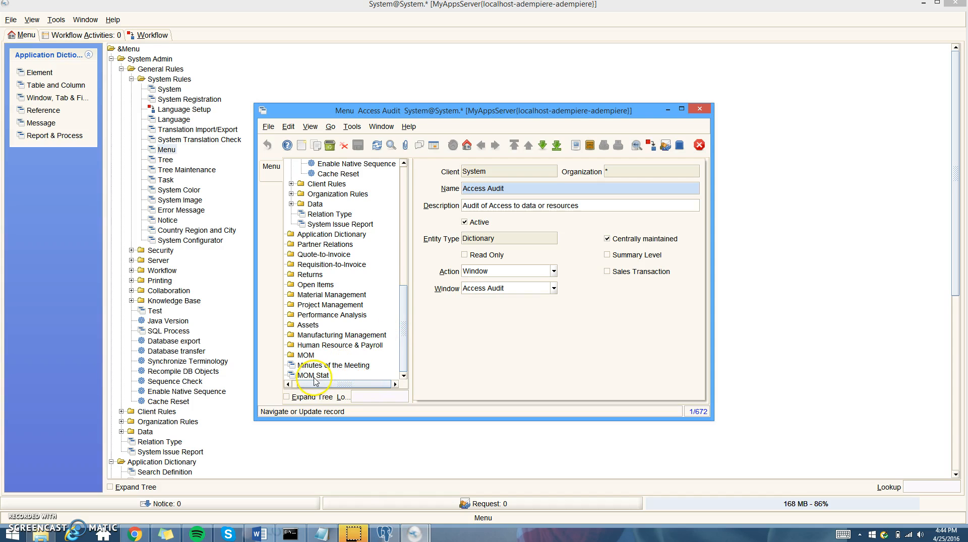
{"action": "double_click", "coordinate": [306, 356]}
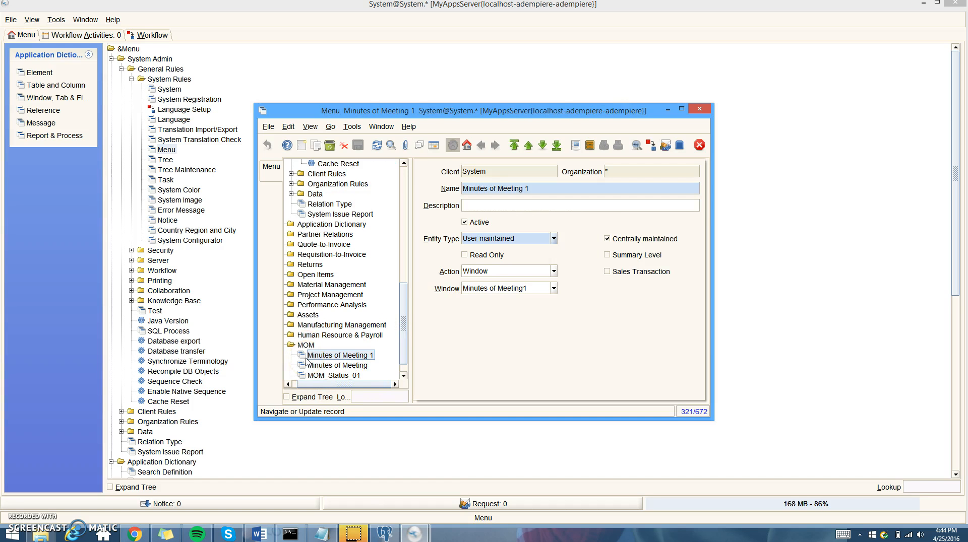
{"action": "scroll", "coordinate": [402, 317], "scroll_direction": "down", "scroll_amount": 1}
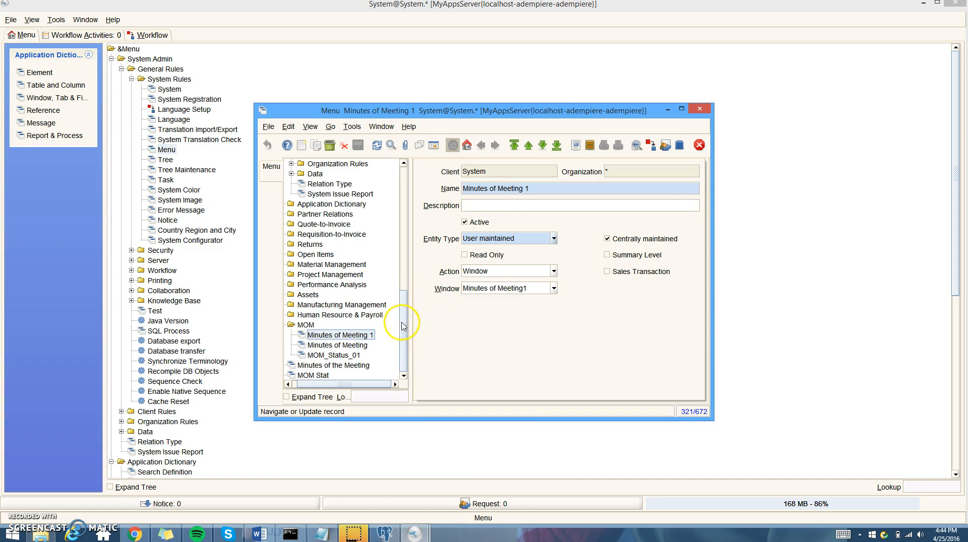
{"action": "left_click", "coordinate": [332, 356]}
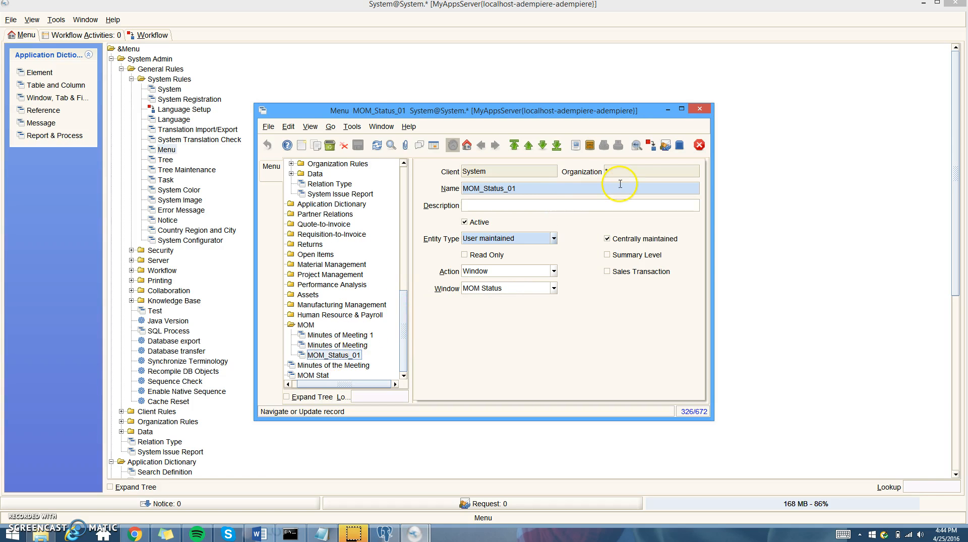
Choose Window as the action and MOM Status as the window of the MOM_Status_01 menu entry, and close the menu definition
{"action": "left_click", "coordinate": [549, 187]}
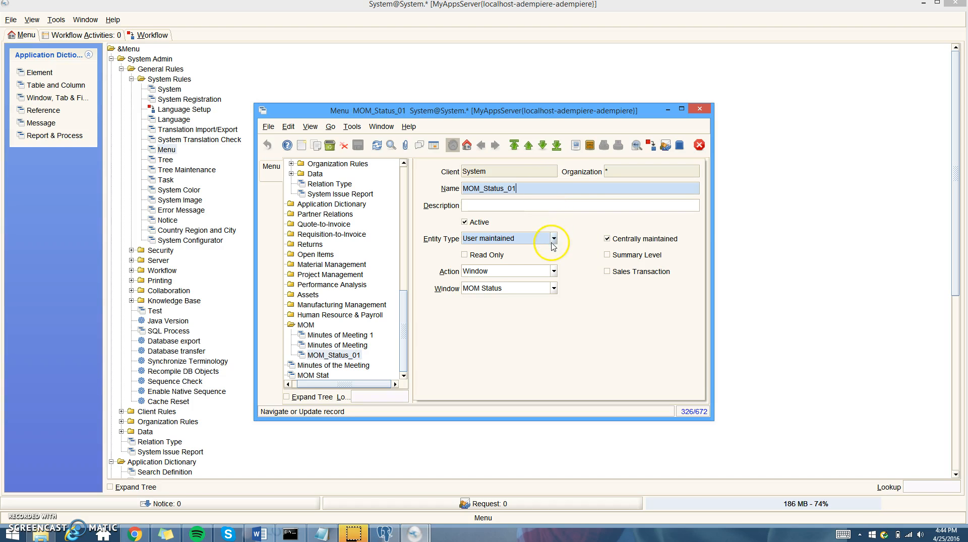
{"action": "left_click", "coordinate": [553, 272]}
{"action": "left_click", "coordinate": [528, 337]}
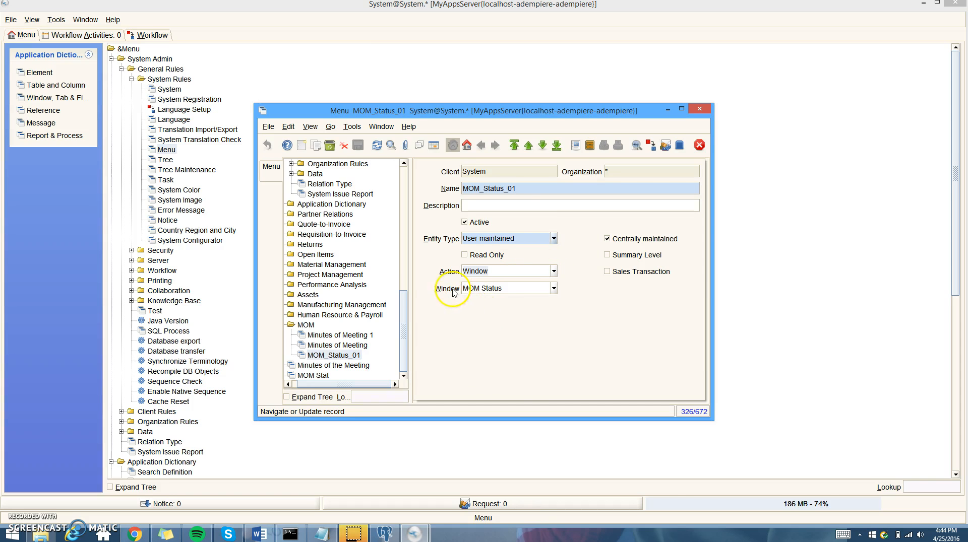
{"action": "left_click", "coordinate": [554, 289]}
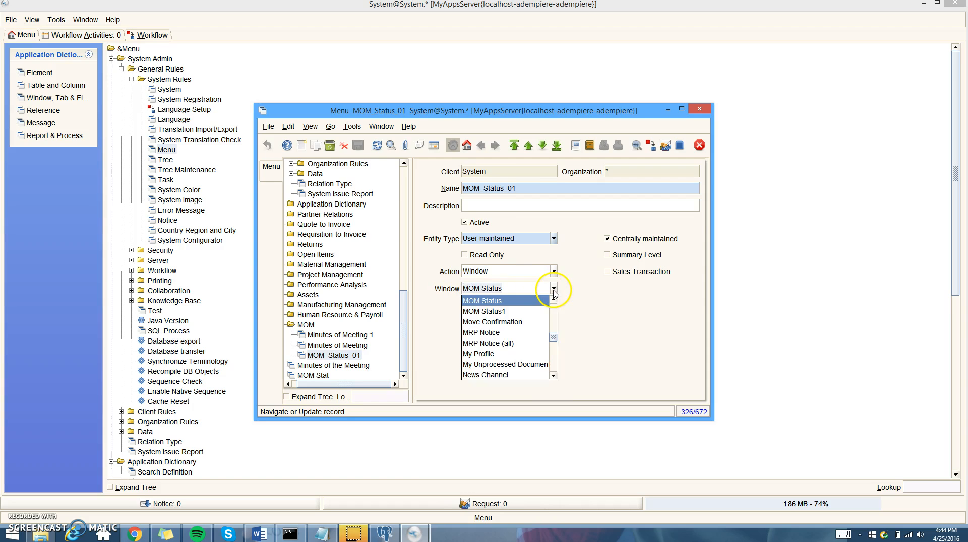
{"action": "left_click", "coordinate": [526, 301]}
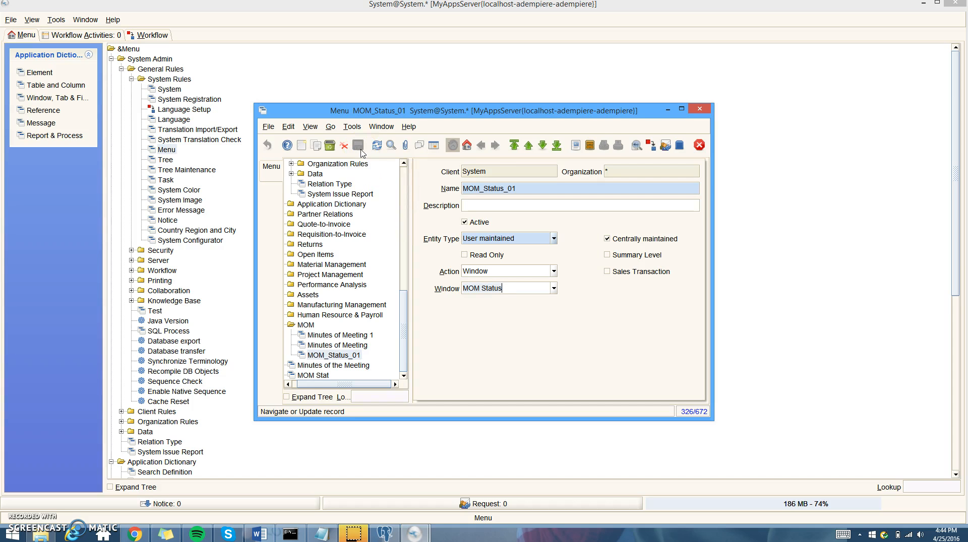
{"action": "left_click", "coordinate": [355, 296]}
{"action": "left_click", "coordinate": [699, 111]}
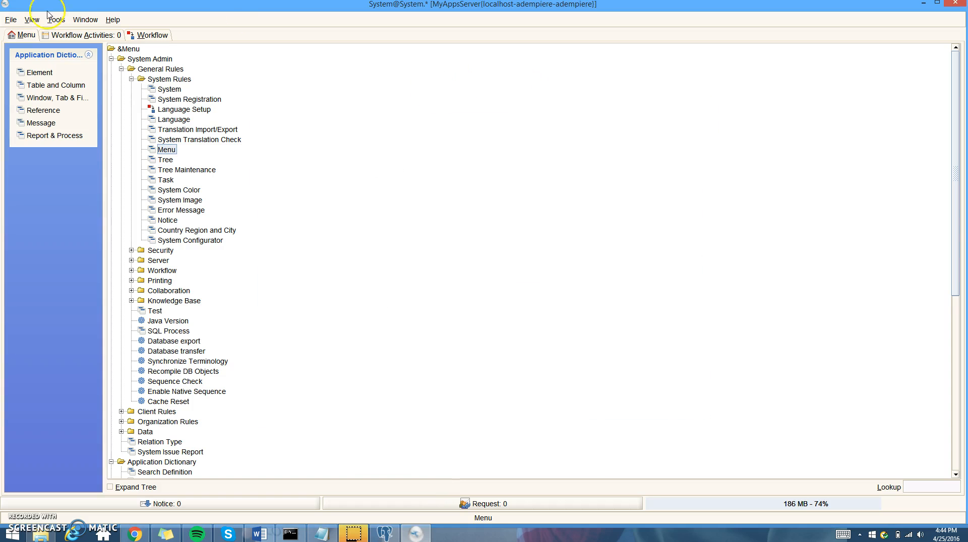
Log out and log back in with the GardenWorld Admin role, client GardenWorld, organization Fertilizer and warehouse Fertilizer
{"action": "left_click", "coordinate": [12, 20]}
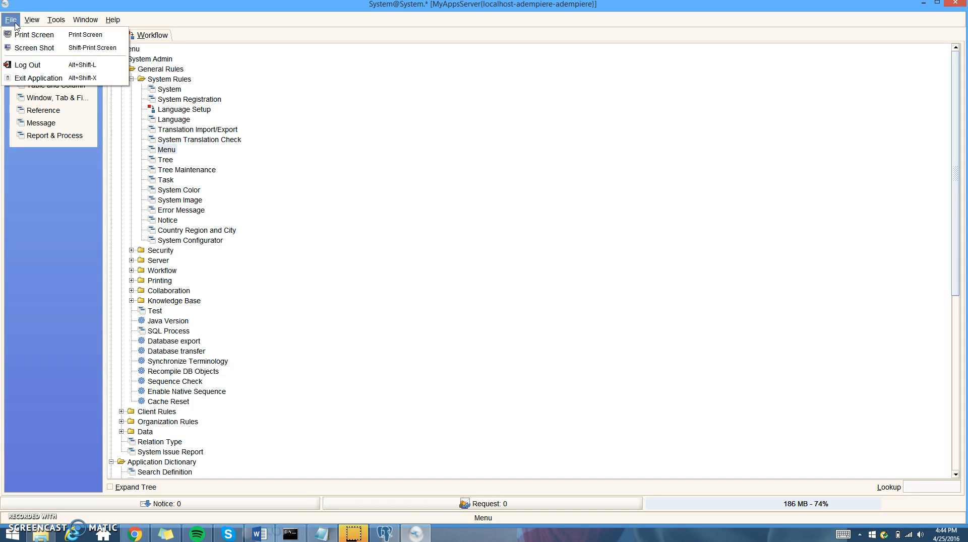
{"action": "left_click", "coordinate": [30, 65]}
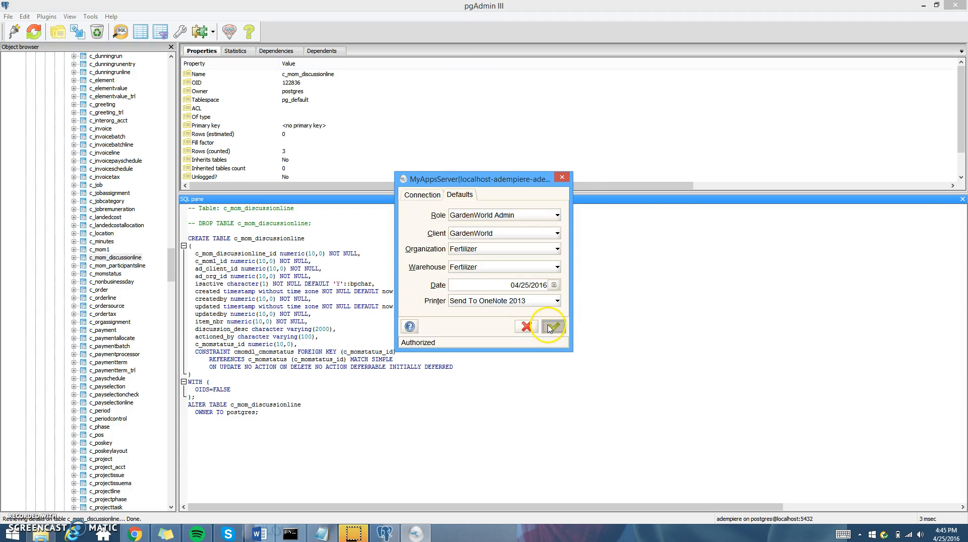
{"action": "left_click", "coordinate": [551, 327]}
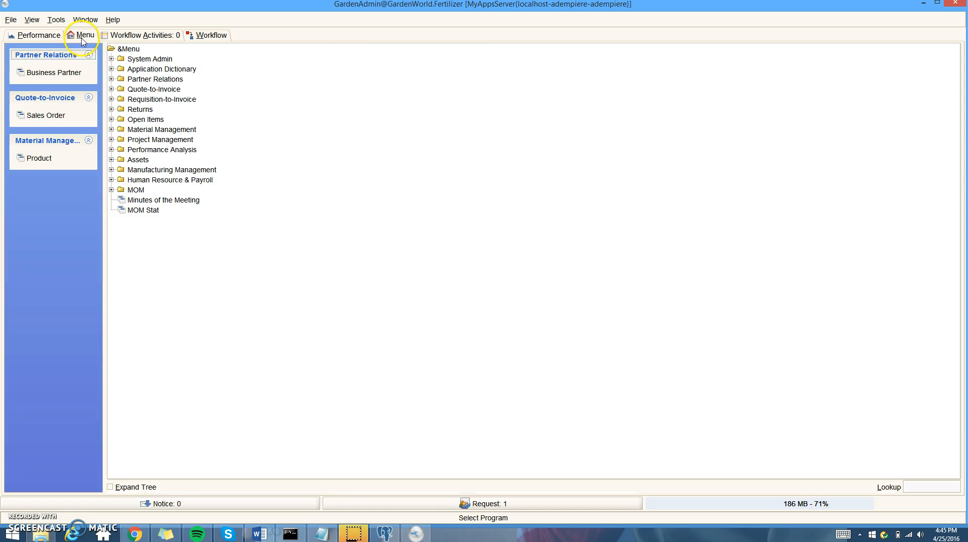
Open MOM_Status_01 from the MOM folder and save a new status record named Open, marked as default
{"action": "left_click", "coordinate": [136, 191]}
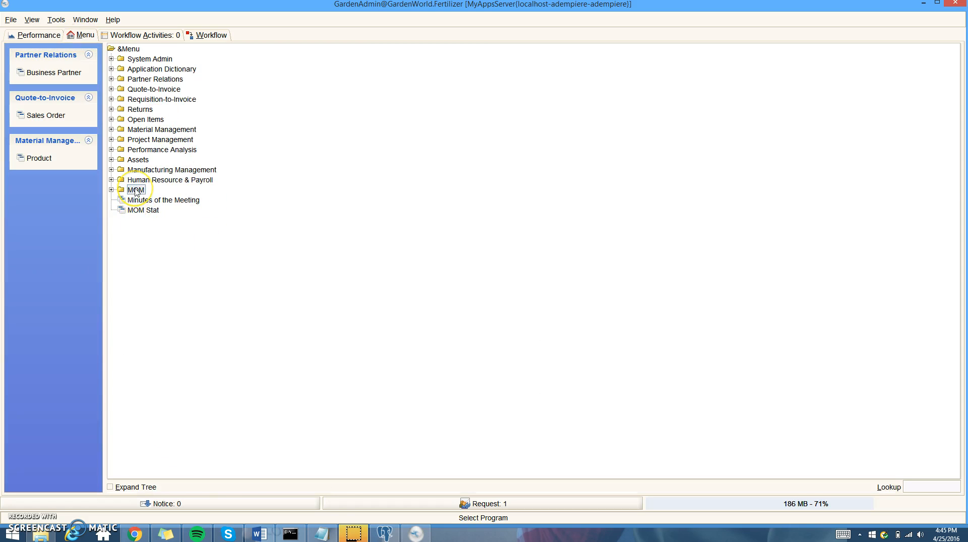
{"action": "left_click", "coordinate": [136, 191]}
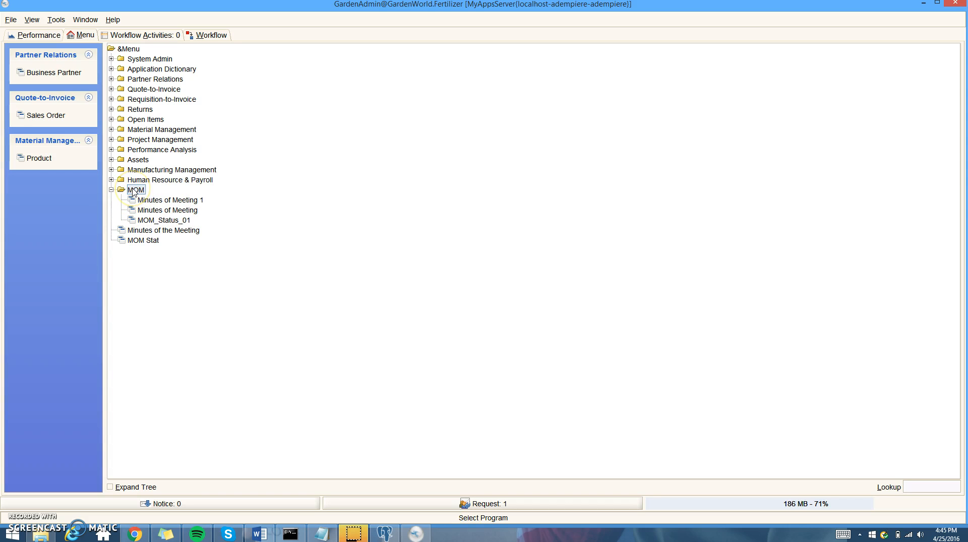
{"action": "left_click", "coordinate": [158, 222]}
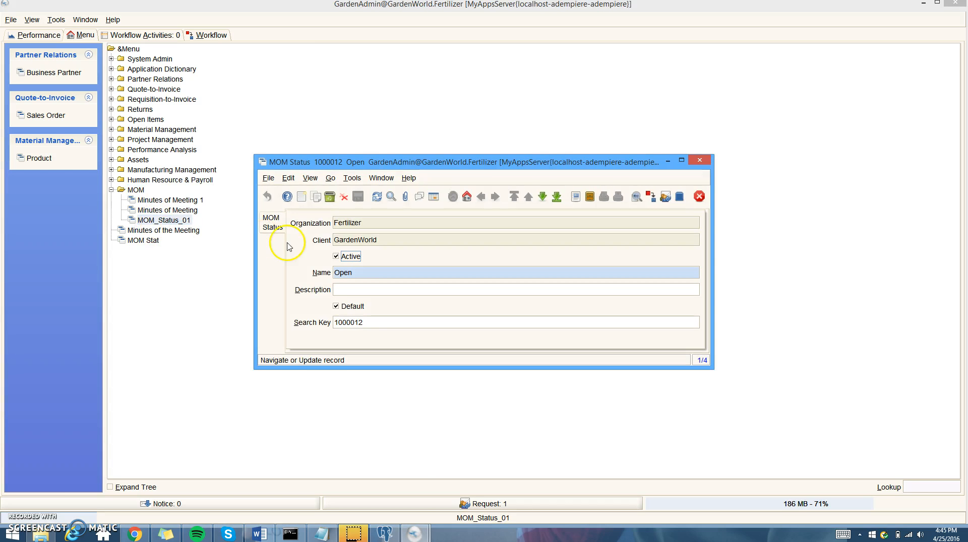
{"action": "left_click", "coordinate": [303, 202]}
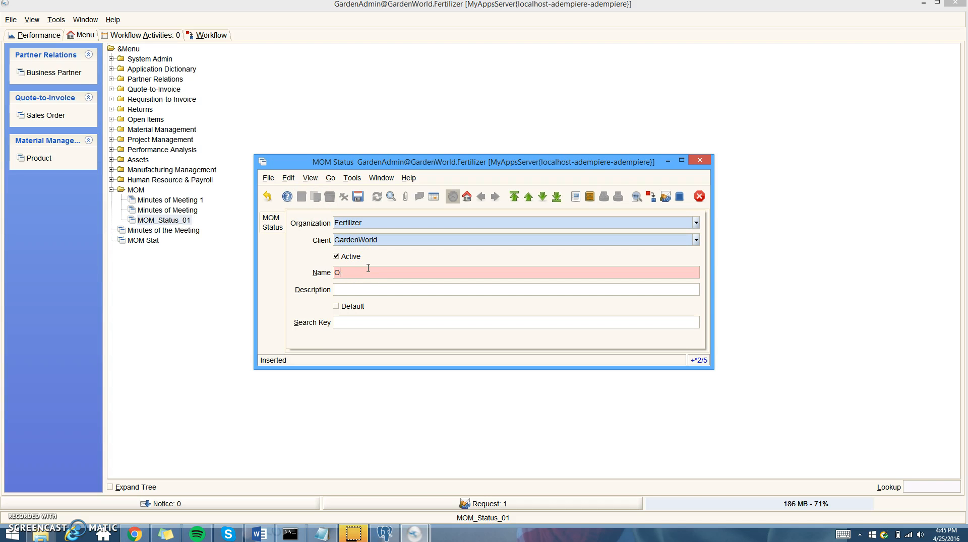
{"action": "type", "text": "s"}
{"action": "left_click", "coordinate": [337, 307]}
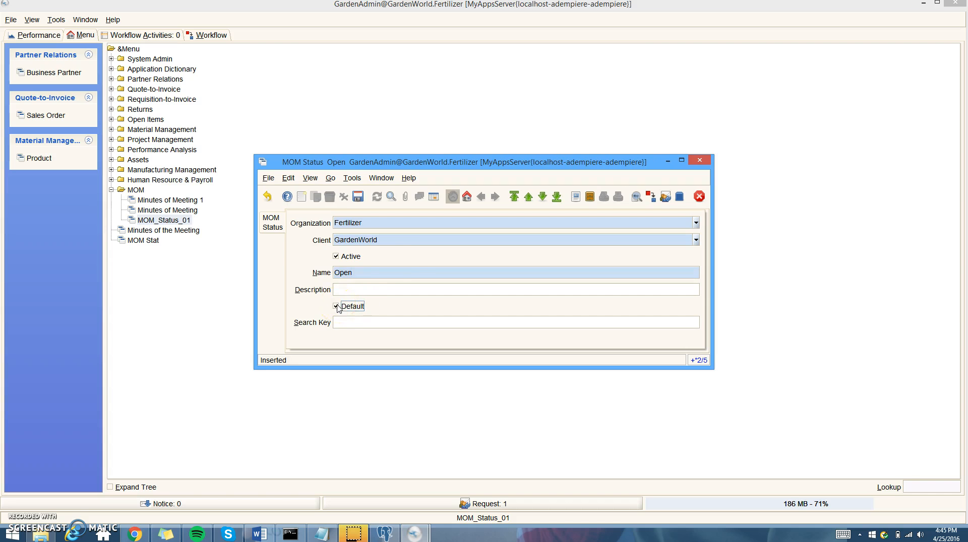
{"action": "left_click", "coordinate": [359, 200]}
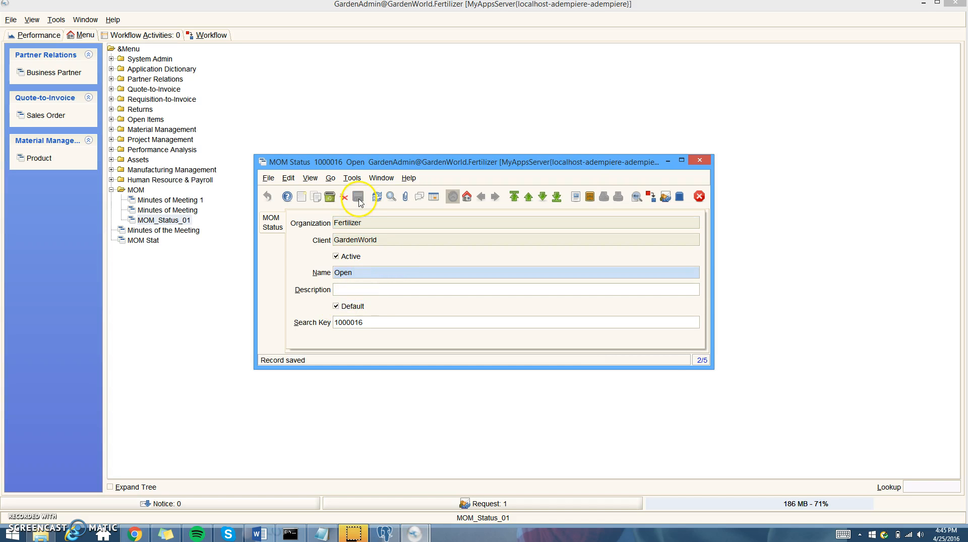
Add and save another status record named Closed, and close the MOM Status window
{"action": "left_click", "coordinate": [301, 198]}
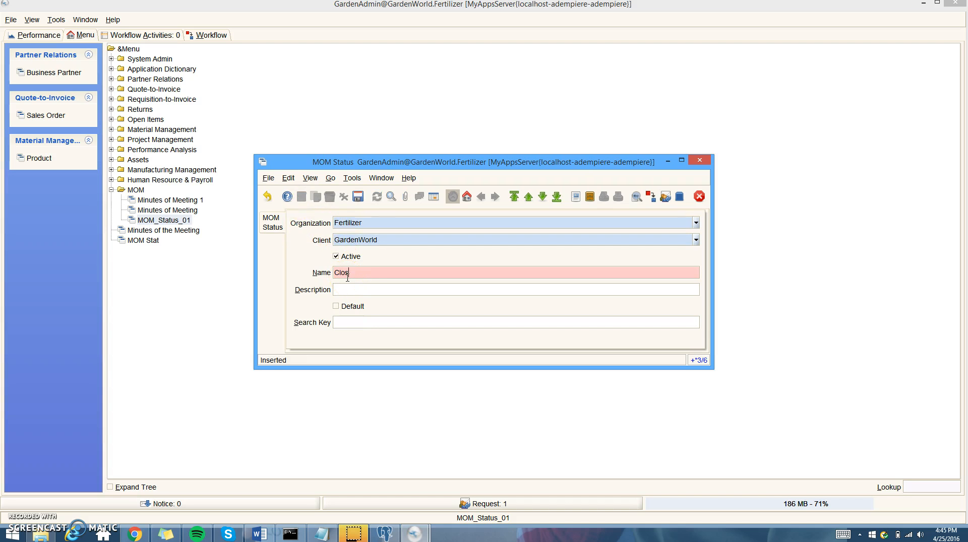
{"action": "left_click", "coordinate": [358, 196]}
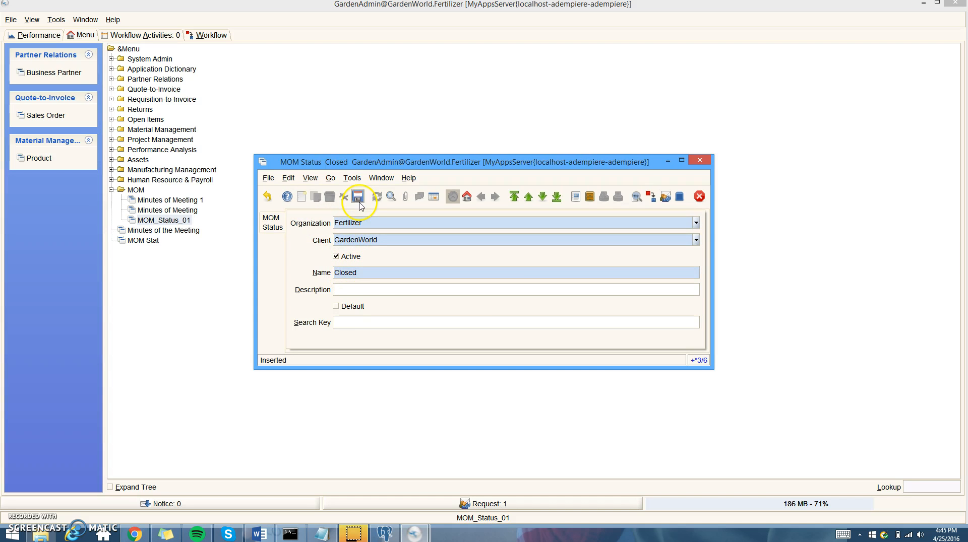
{"action": "left_click", "coordinate": [700, 160]}
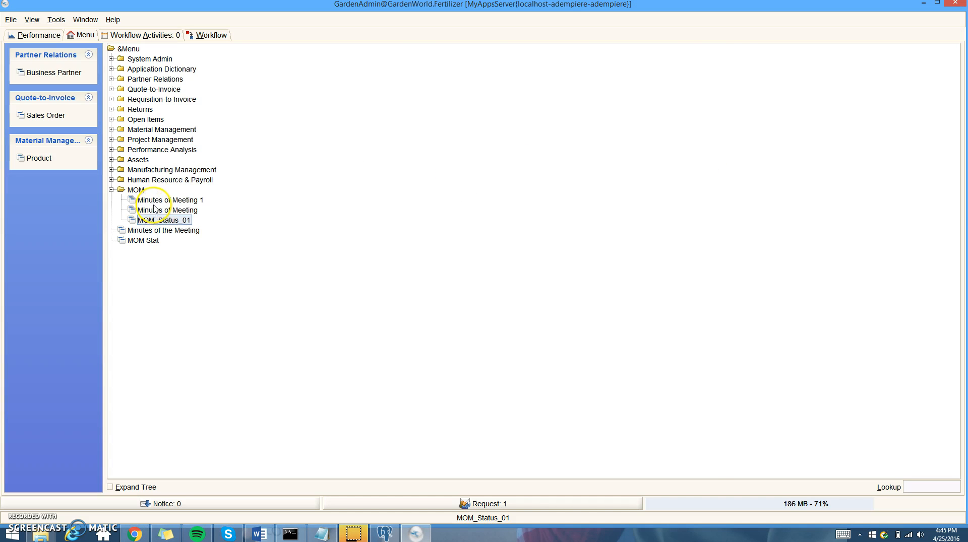
Open Minutes of Meeting 1 from the MOM folder, check the first record's discussion details, and display its MOM1 record in form view
{"action": "left_click", "coordinate": [156, 200]}
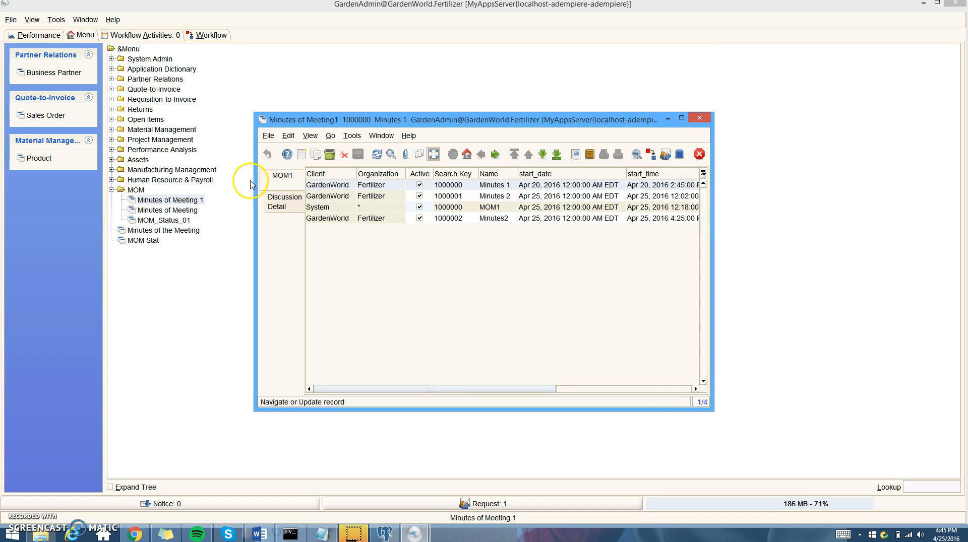
{"action": "left_click", "coordinate": [281, 201]}
{"action": "left_click", "coordinate": [283, 186]}
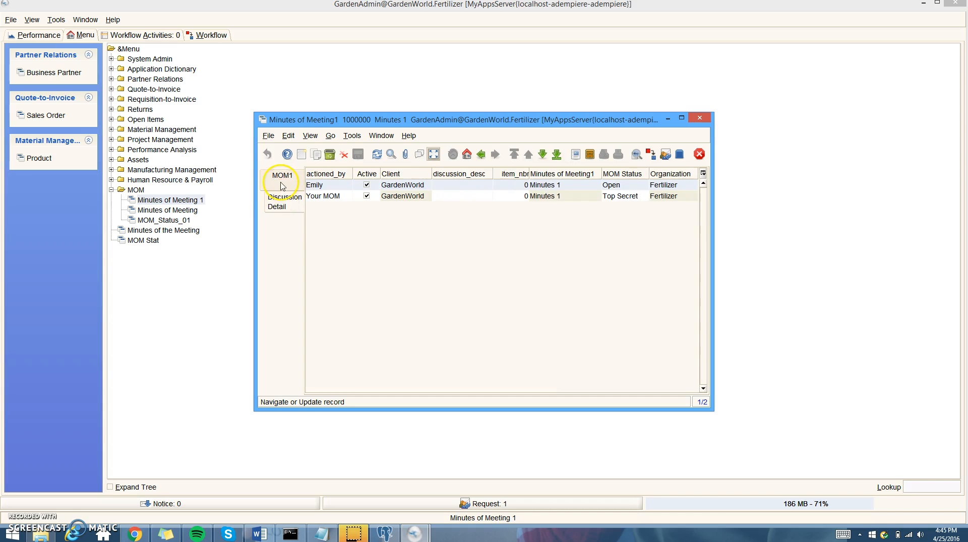
{"action": "left_click", "coordinate": [433, 155]}
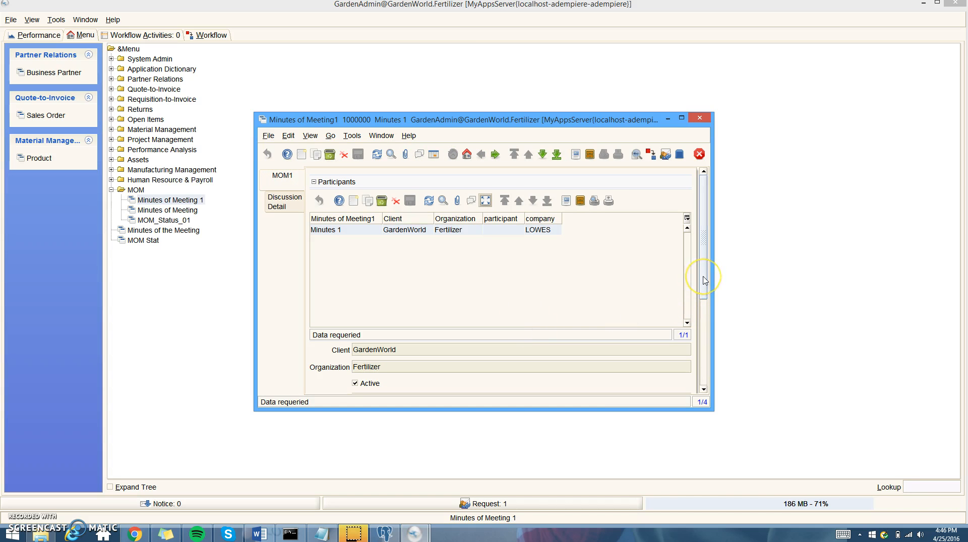
{"action": "left_click_drag", "start_coordinate": [705, 281], "coordinate": [703, 378]}
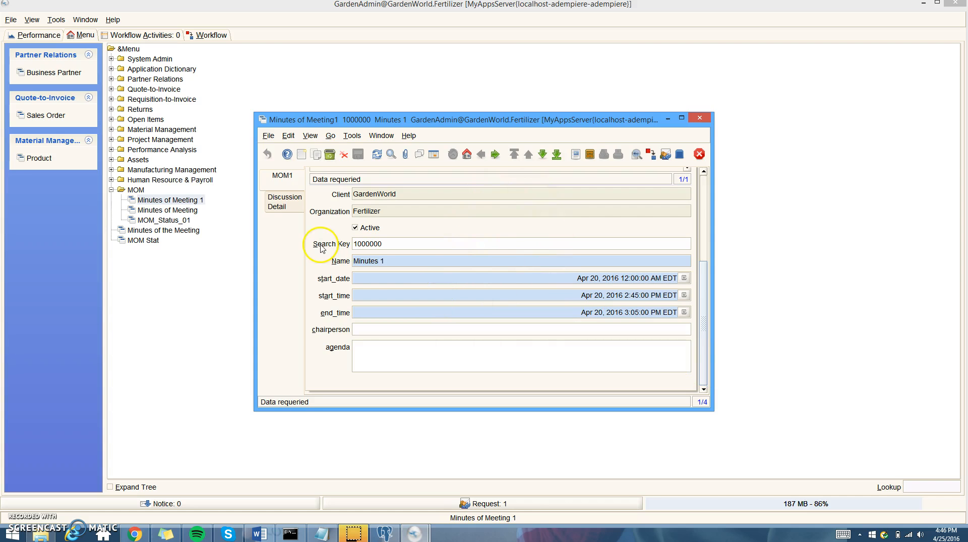
Create a meeting record named Minutes3 with start_date and start_time set to Apr 25, 2016 4:46 PM
{"action": "left_click", "coordinate": [301, 154]}
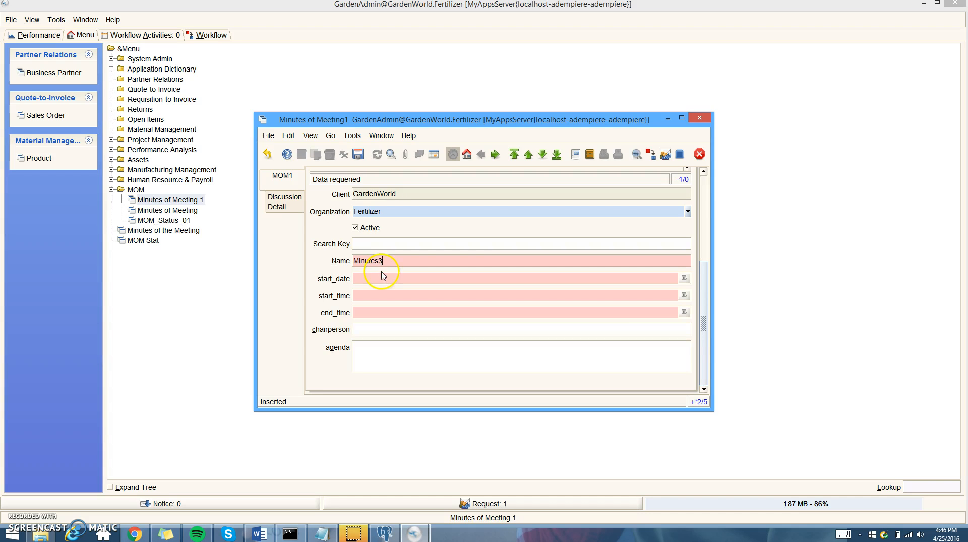
{"action": "left_click", "coordinate": [684, 279]}
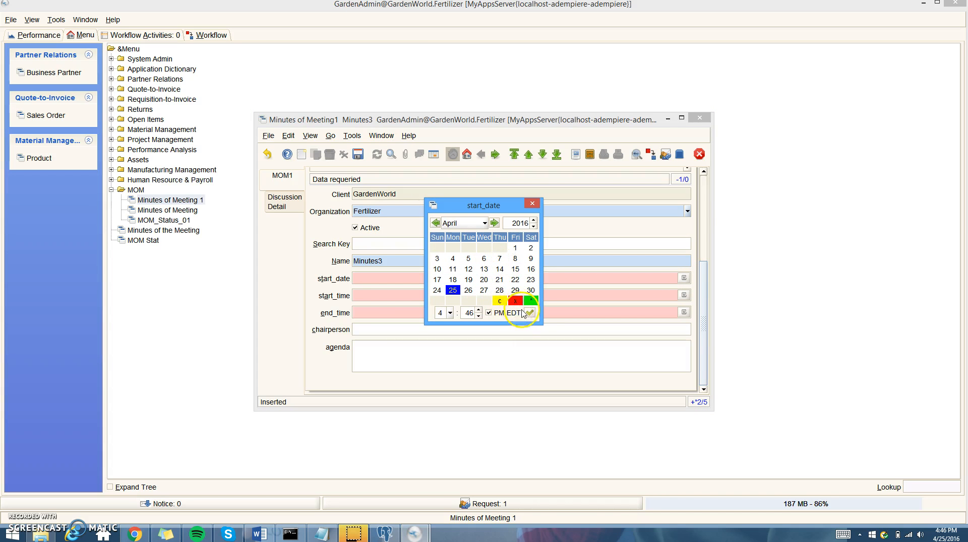
{"action": "left_click", "coordinate": [529, 314]}
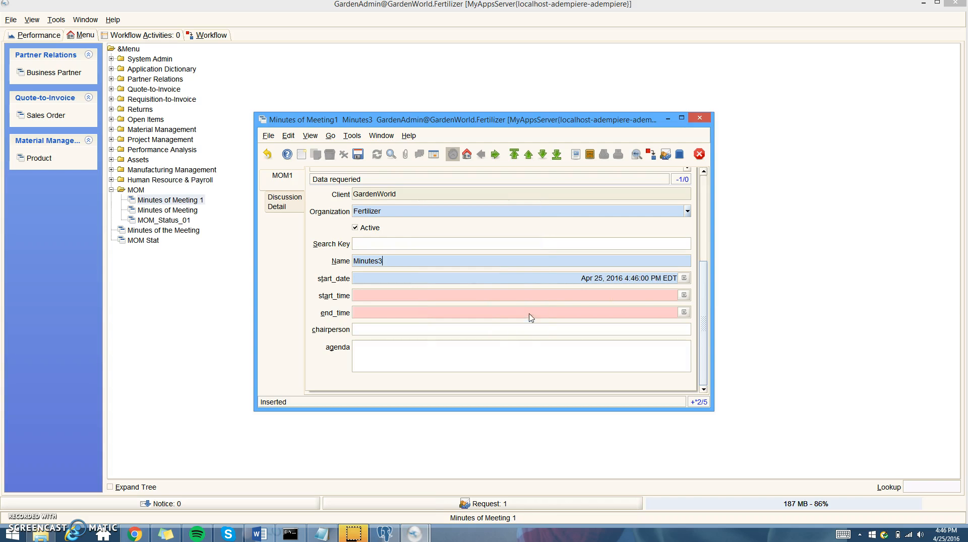
{"action": "left_click", "coordinate": [683, 295]}
{"action": "left_click", "coordinate": [529, 313]}
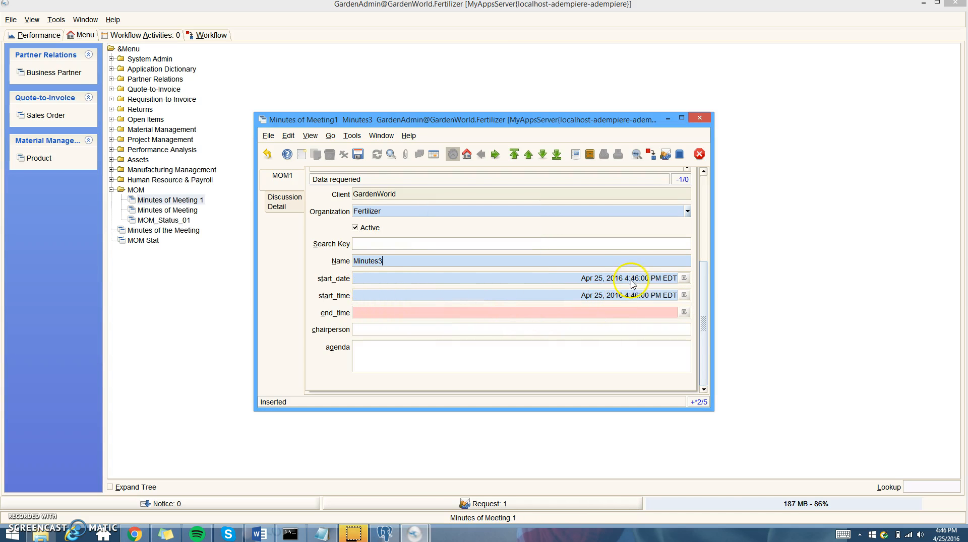
Set the end_time of Minutes3 to Apr 25, 2016 6:46 PM and save the record
{"action": "left_click", "coordinate": [683, 313]}
{"action": "left_click", "coordinate": [449, 313]}
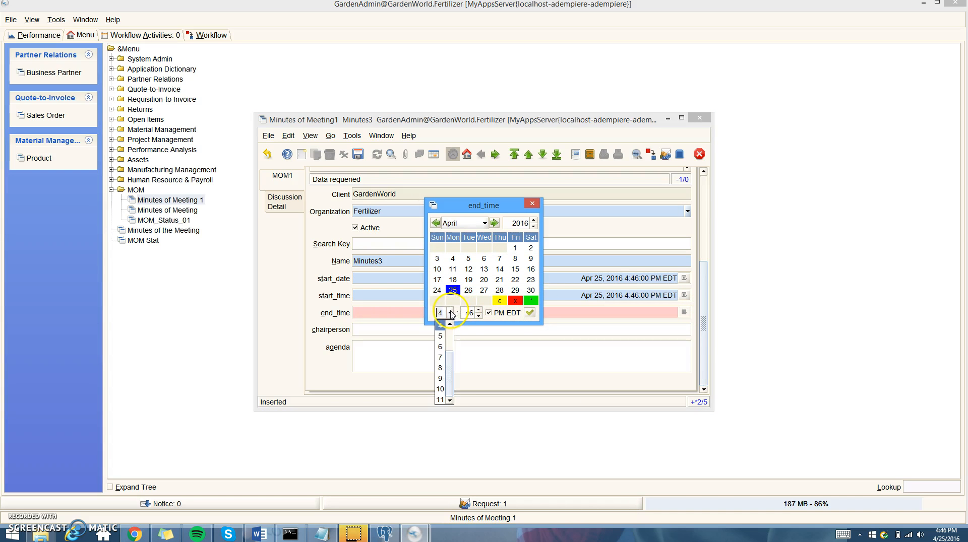
{"action": "left_click", "coordinate": [445, 347]}
{"action": "left_click", "coordinate": [529, 313]}
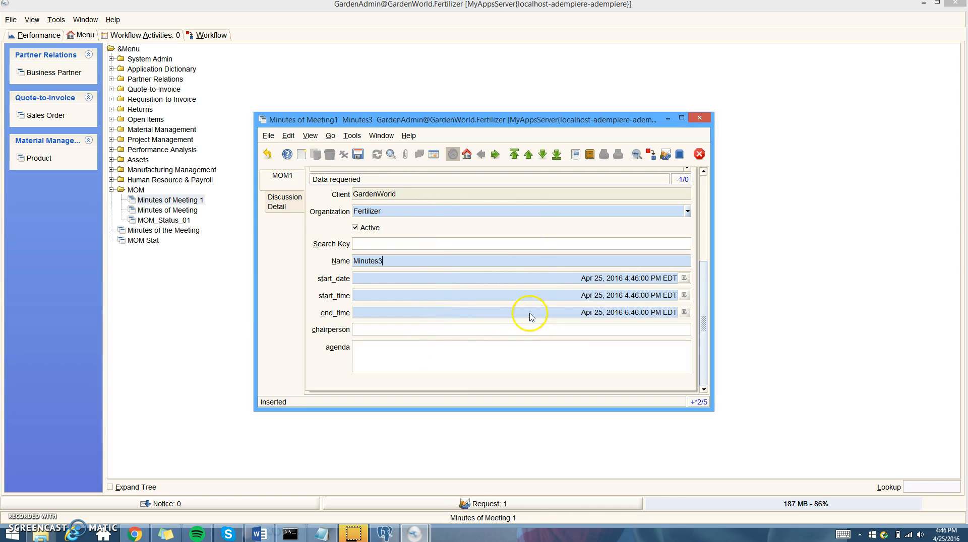
{"action": "left_click", "coordinate": [358, 155]}
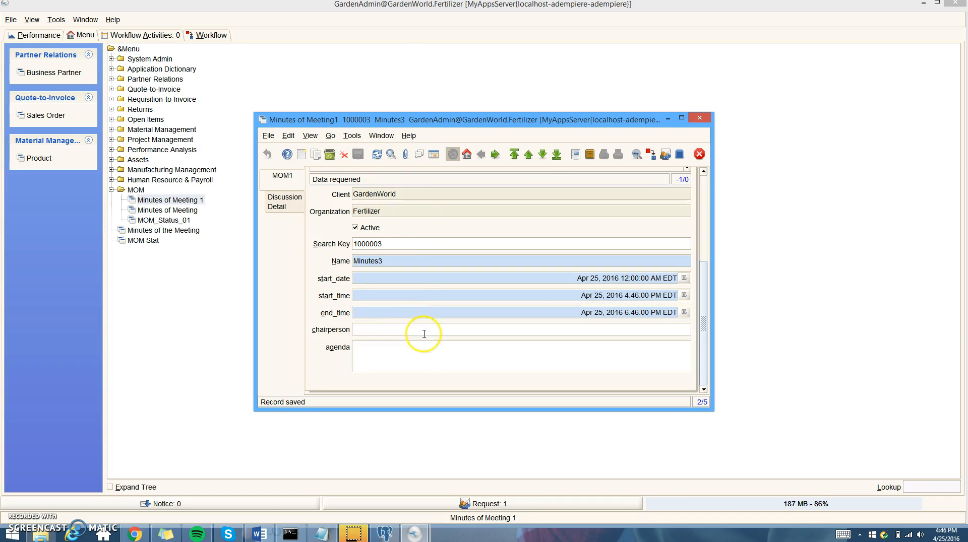
Add a discussion detail to Minutes3 in form view, choose Closed as MOM Status, enter the person's first name in actioned_by, and save
{"action": "left_click", "coordinate": [280, 207]}
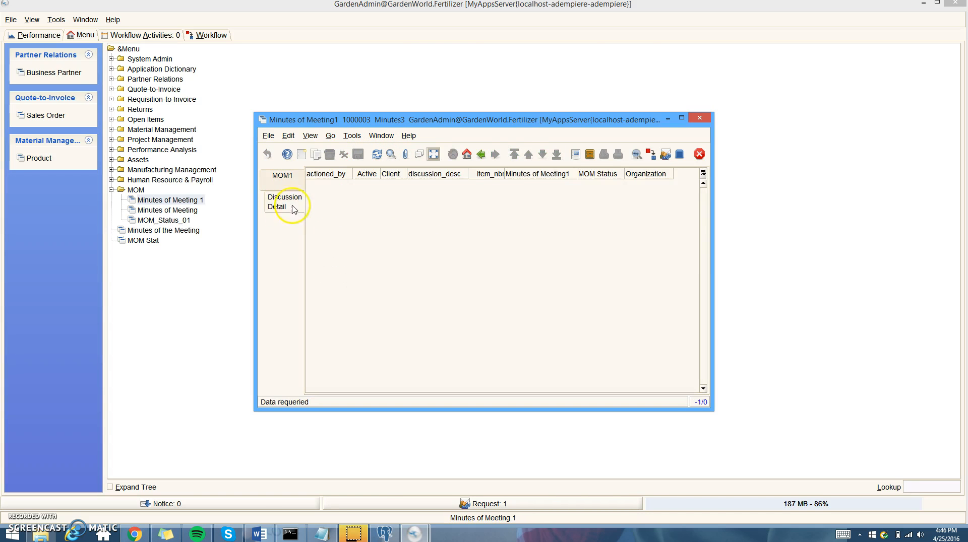
{"action": "left_click", "coordinate": [302, 154]}
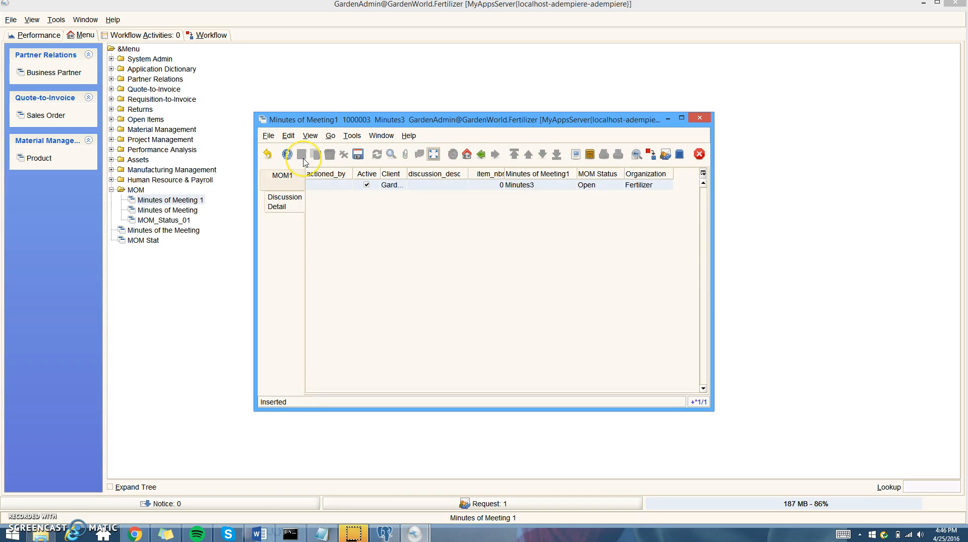
{"action": "left_click", "coordinate": [436, 157]}
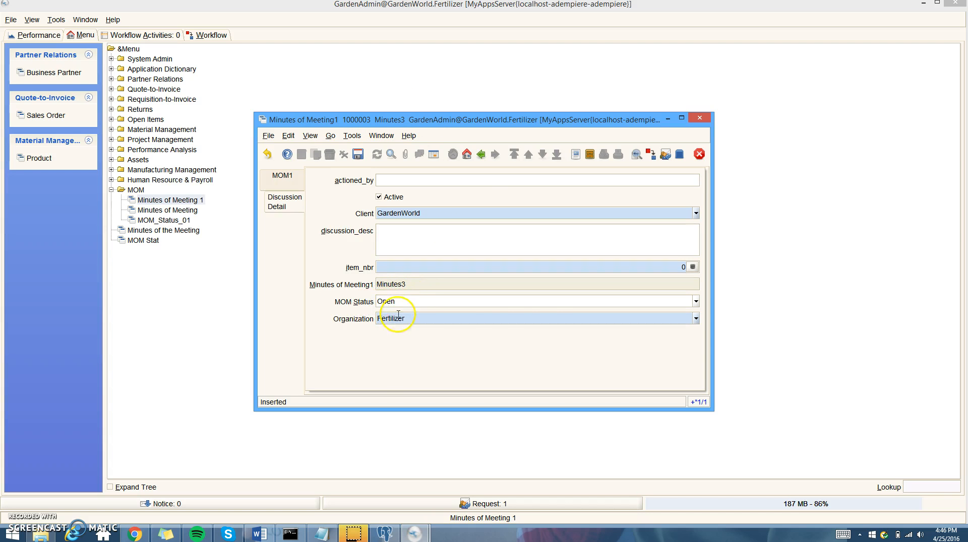
{"action": "left_click", "coordinate": [696, 304]}
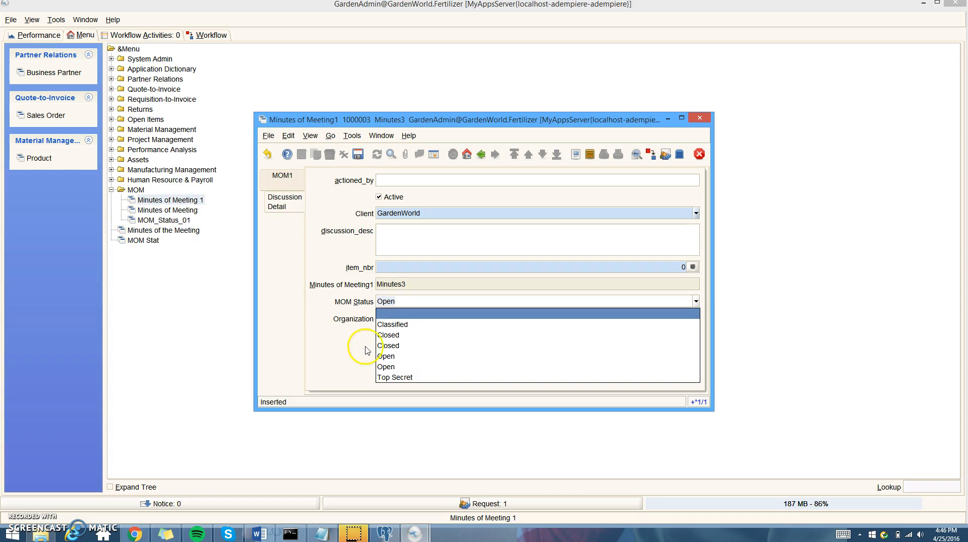
{"action": "left_click", "coordinate": [392, 346]}
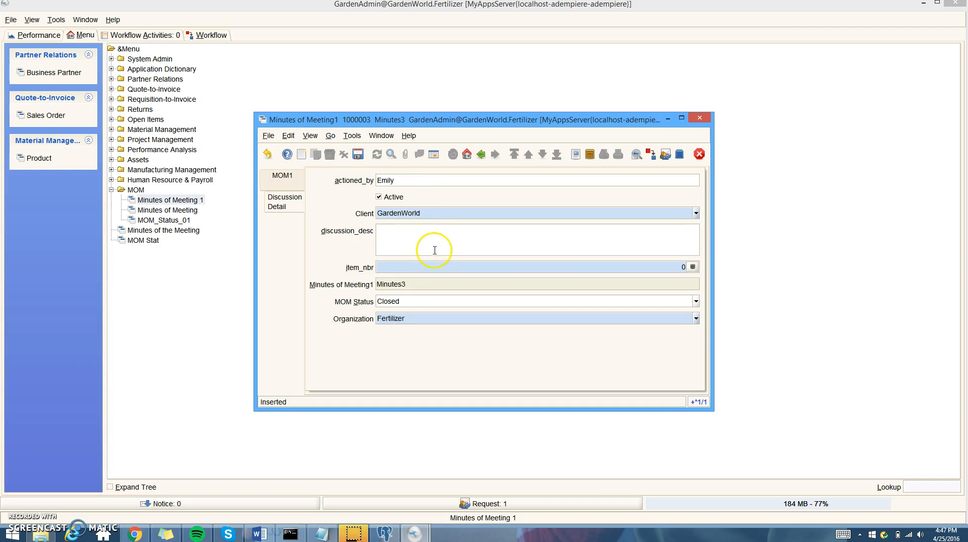
{"action": "left_click", "coordinate": [356, 155]}
{"action": "left_click", "coordinate": [412, 262]}
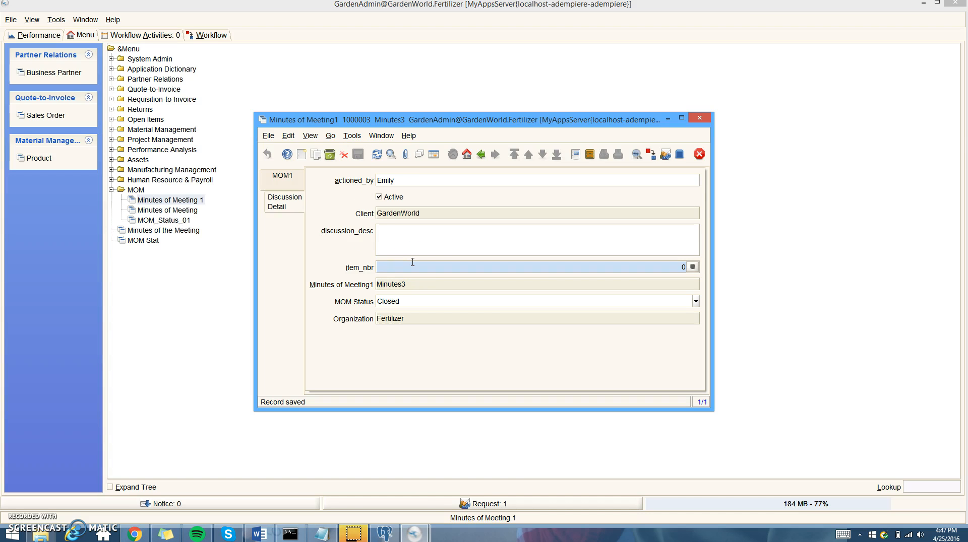